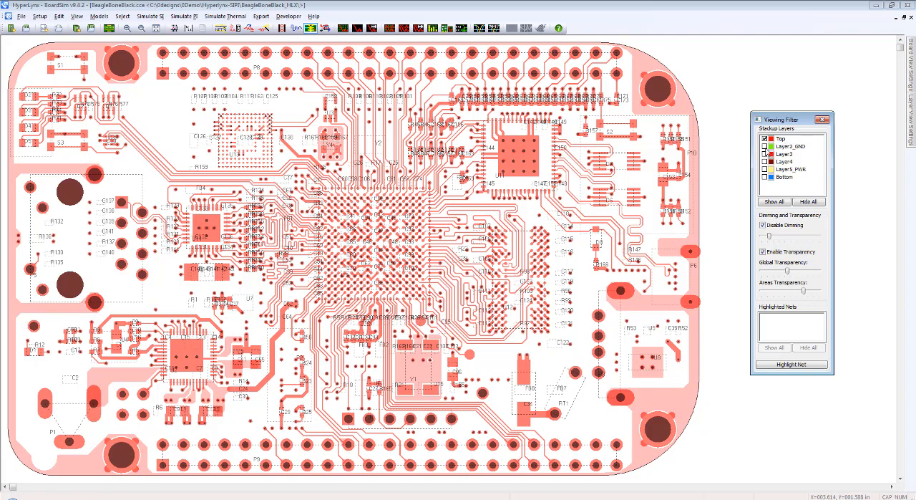
Step: Inspect Layer2_GND with the Top layer and on its own, and overlay Layer3 and Layer4 on it one at a time
click(765, 147)
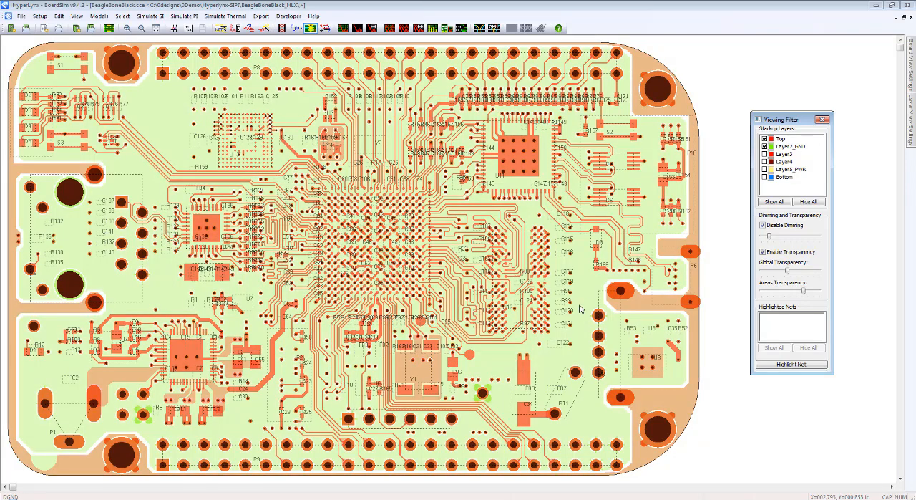
click(764, 138)
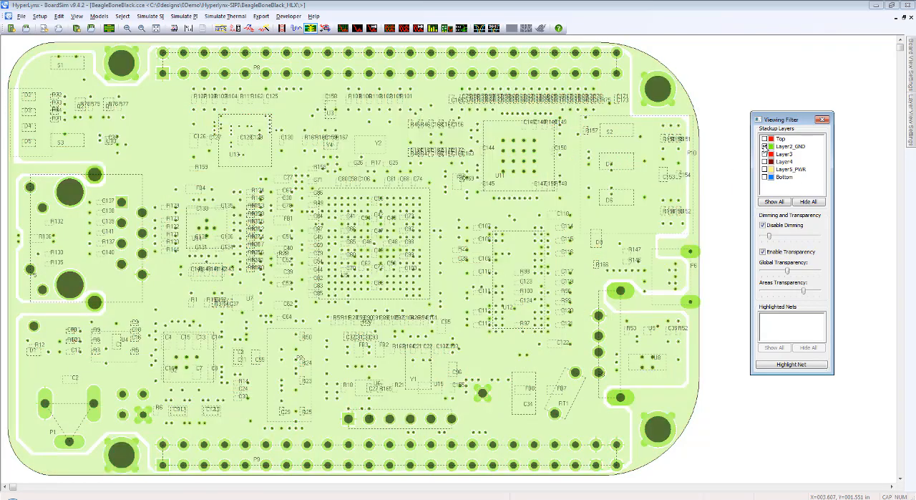
click(764, 154)
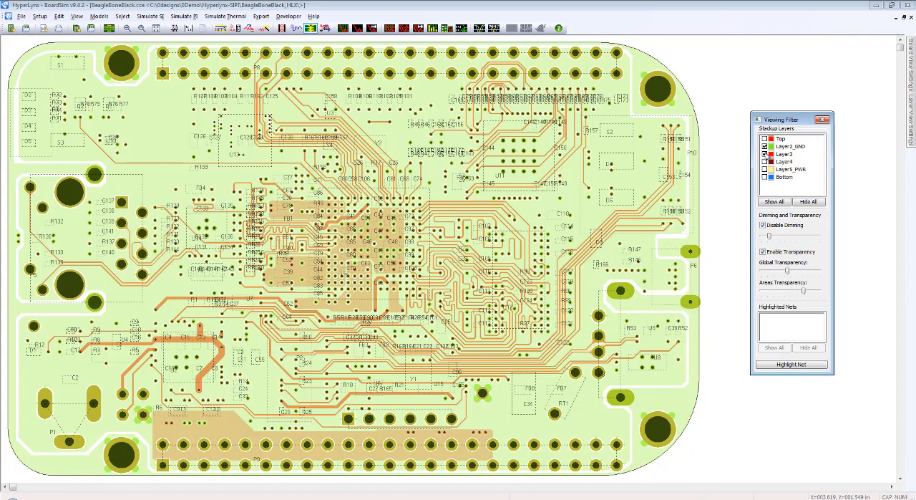
click(764, 154)
click(764, 162)
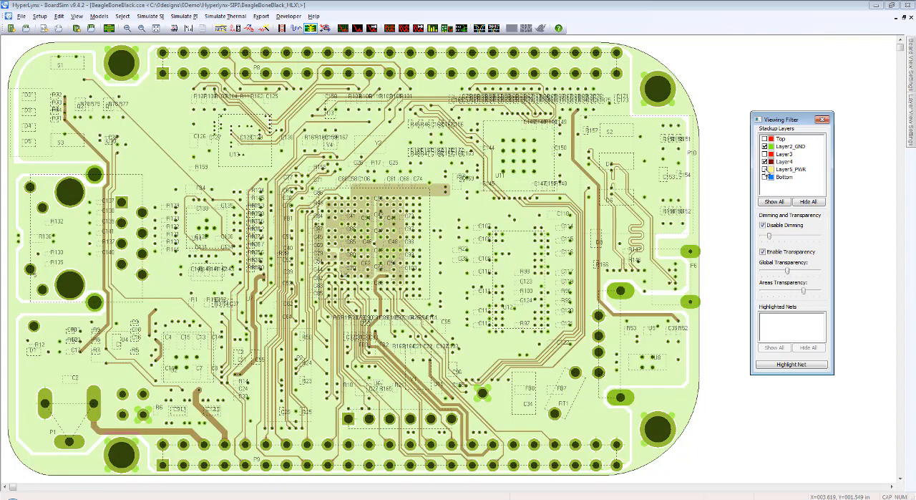
click(764, 162)
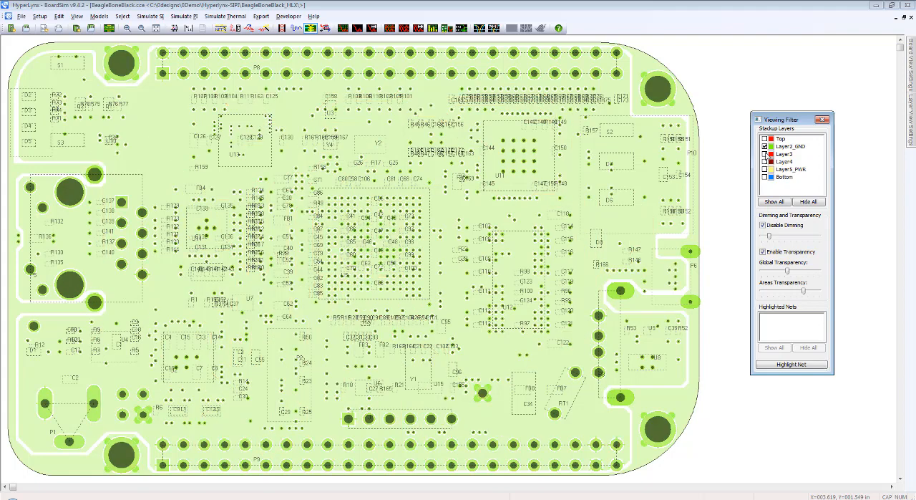
Step: View Layer5_PWR together with the Bottom layer instead of Layer2_GND, and restore visibility of all stackup layers
click(765, 146)
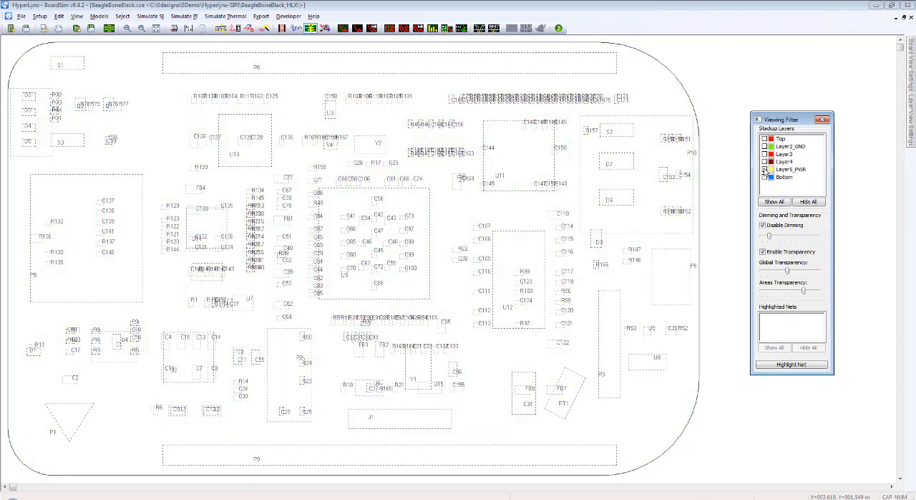
click(764, 169)
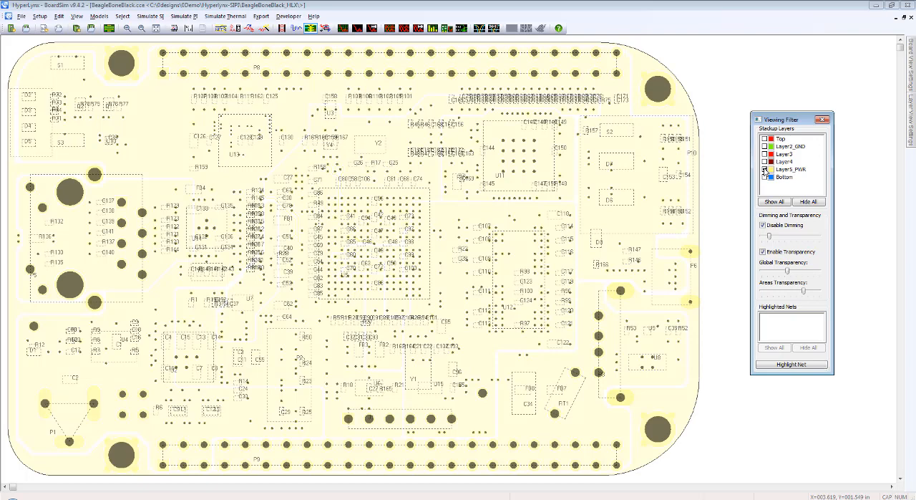
click(764, 177)
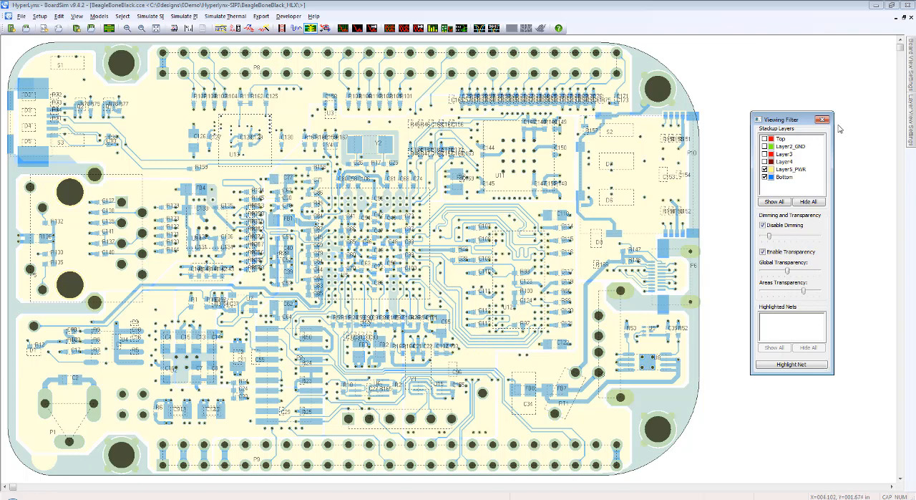
click(774, 202)
click(824, 121)
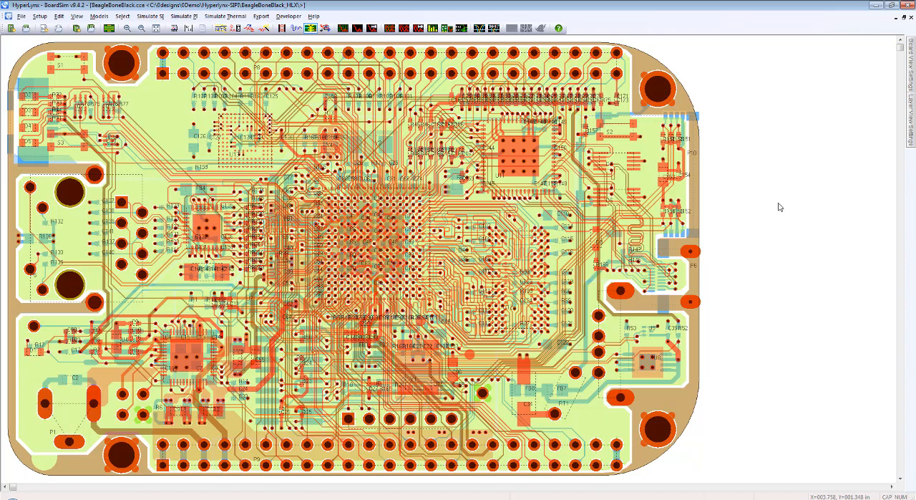
Step: Review the board stackup's basic, dielectric and metal properties in the Stackup Editor without making changes
click(109, 28)
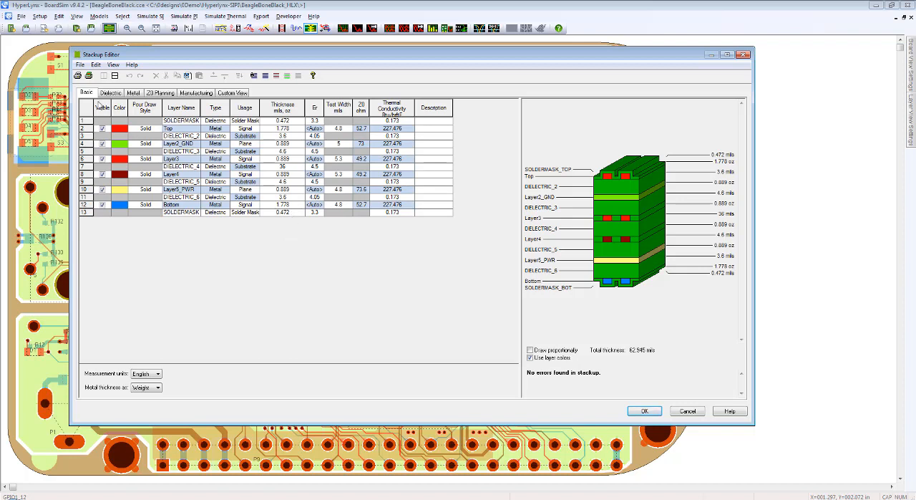
click(109, 93)
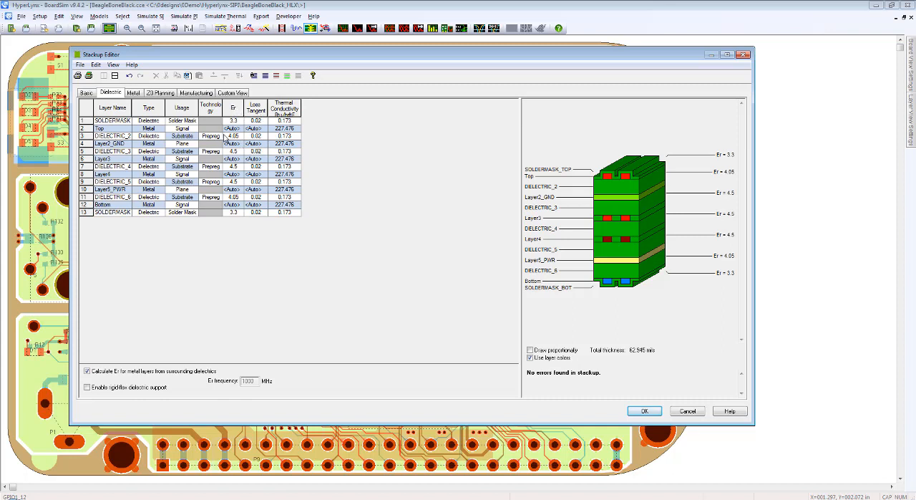
click(136, 94)
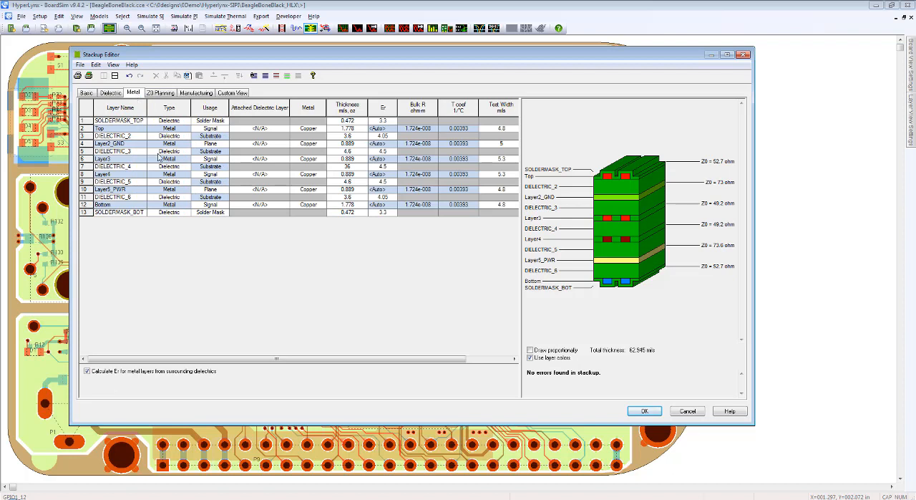
drag(231, 361, 278, 362)
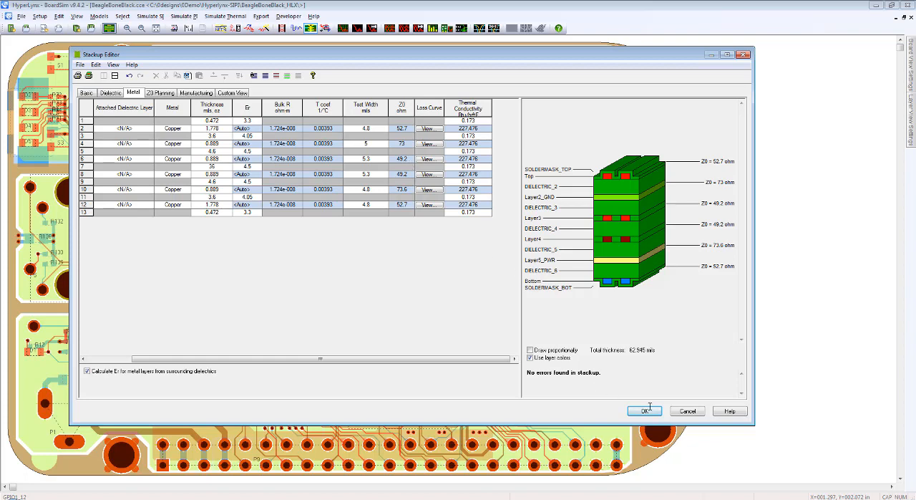
click(686, 412)
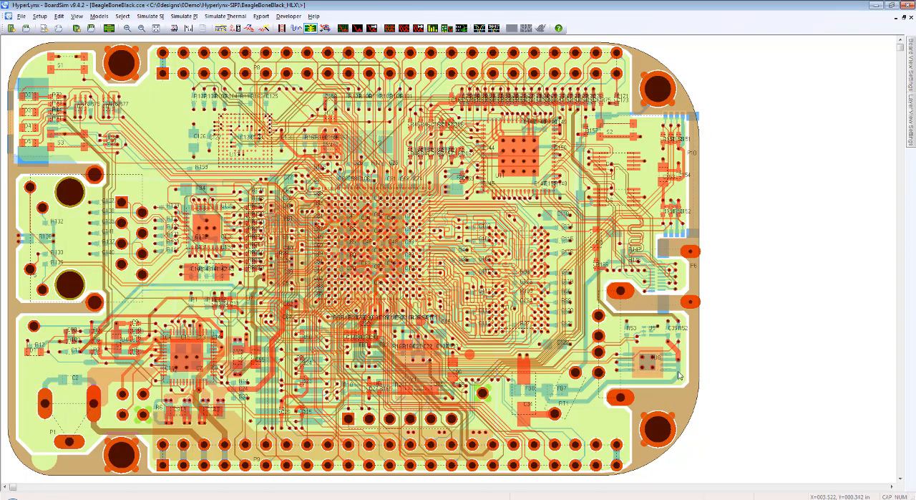
Step: Filter the SI analysis nets by *DDR_A* and select the nets from DDR_A12 through DDR_A4
click(123, 17)
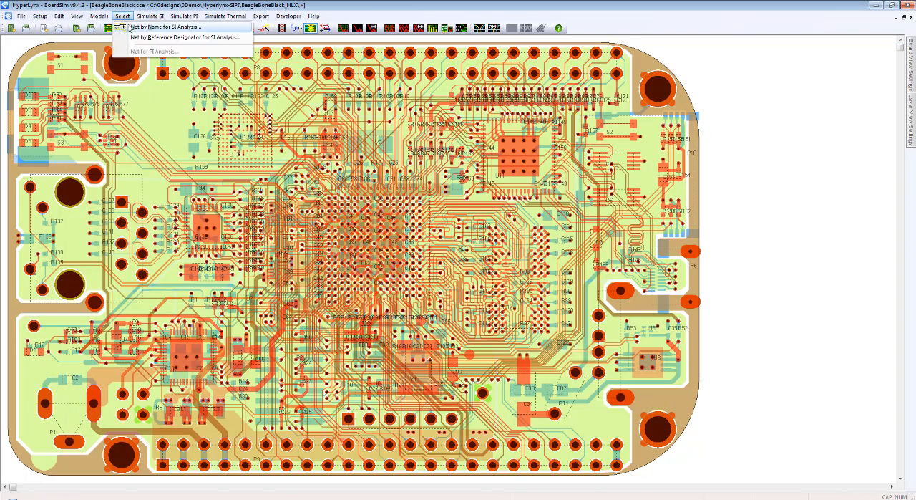
click(143, 41)
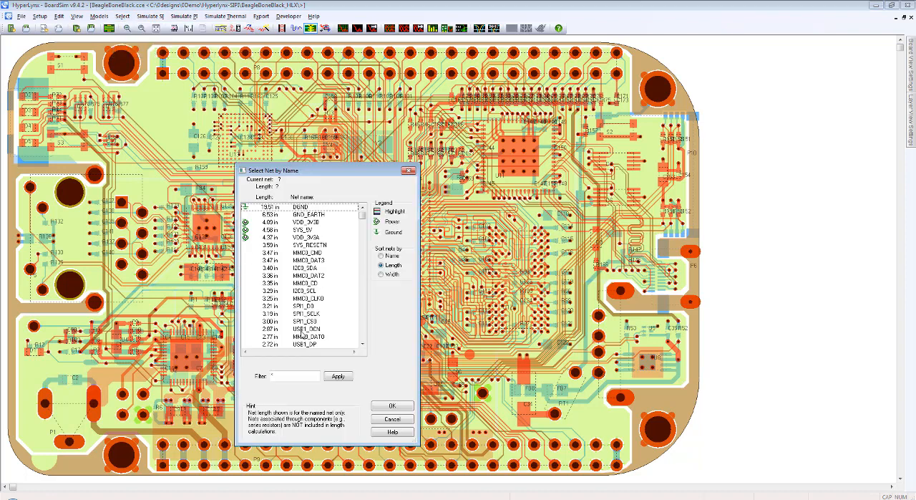
click(284, 376)
text(DDR_A*)
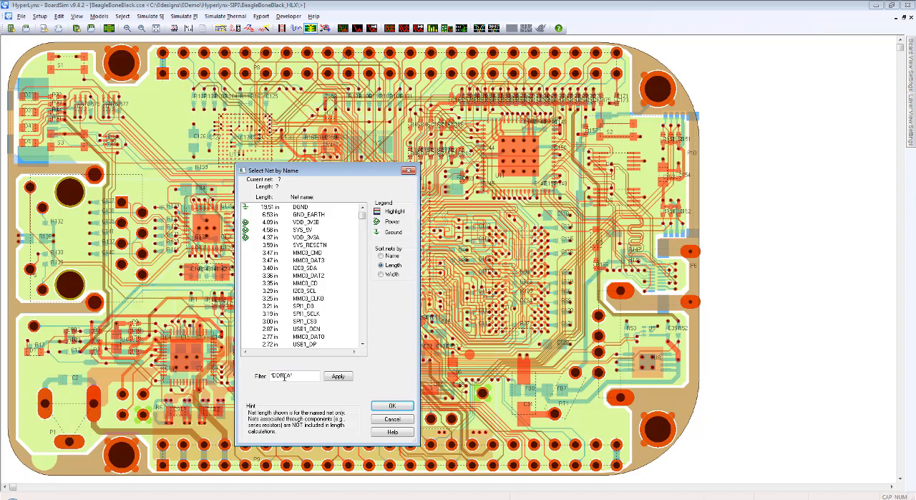
key(Return)
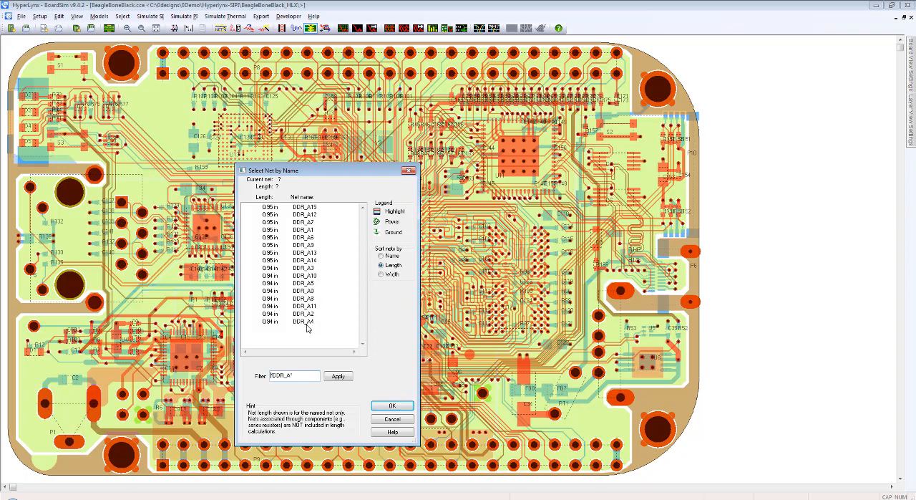
click(304, 215)
shift+click(304, 321)
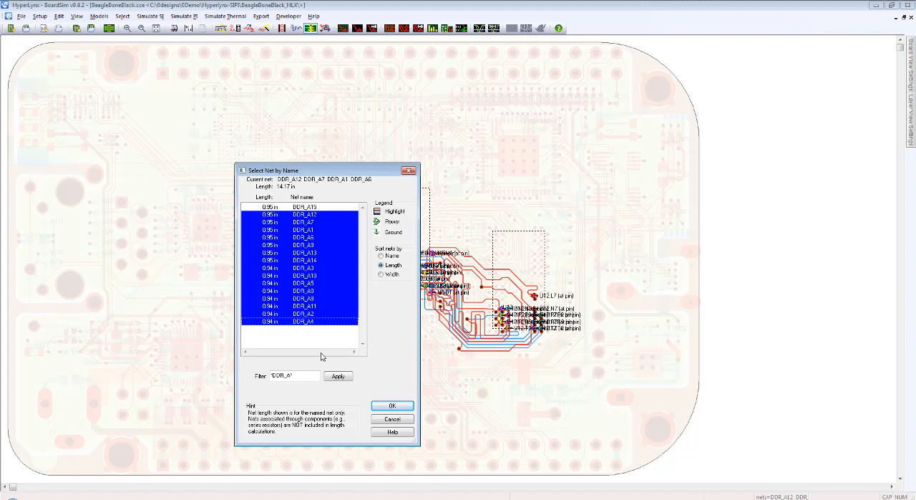
click(390, 406)
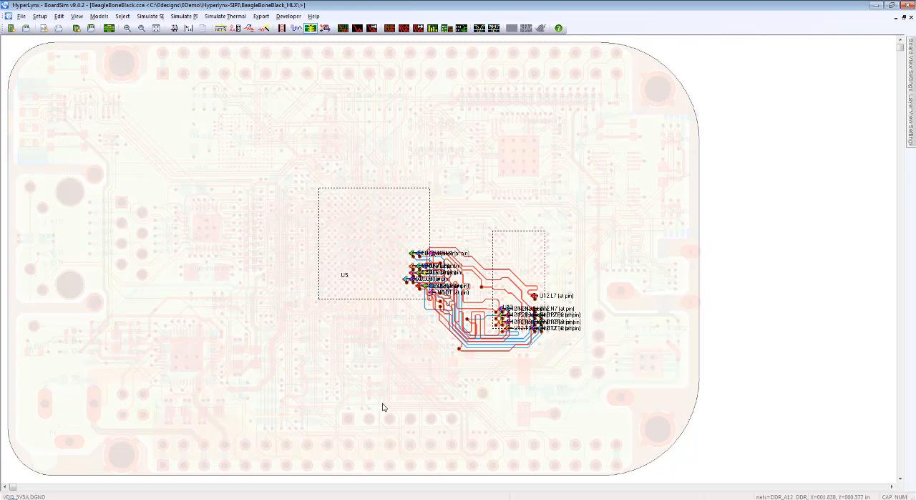
click(91, 19)
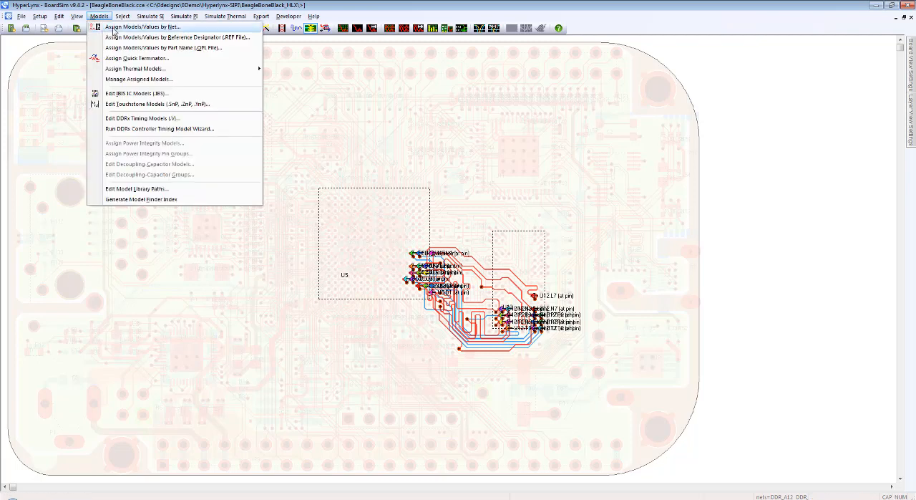
click(113, 27)
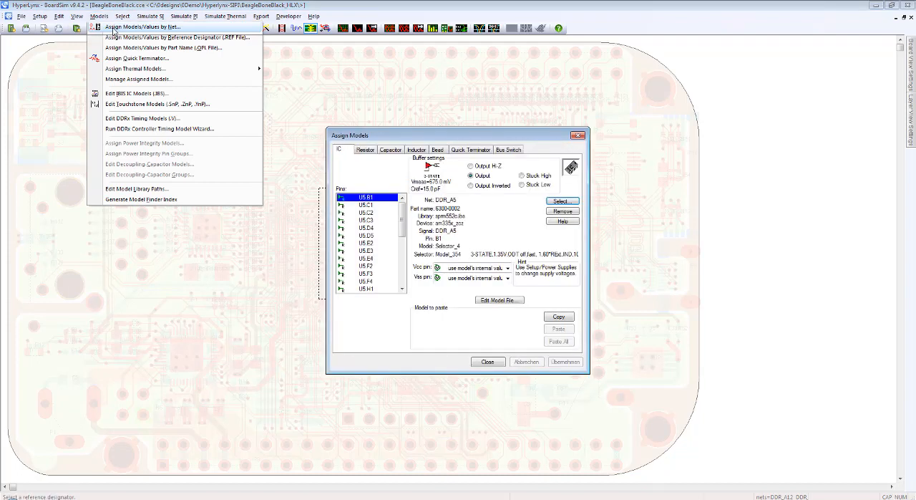
click(578, 136)
Step: Review the lengths of the selected DDR_A address nets in the net selection list, keeping the selection
click(123, 15)
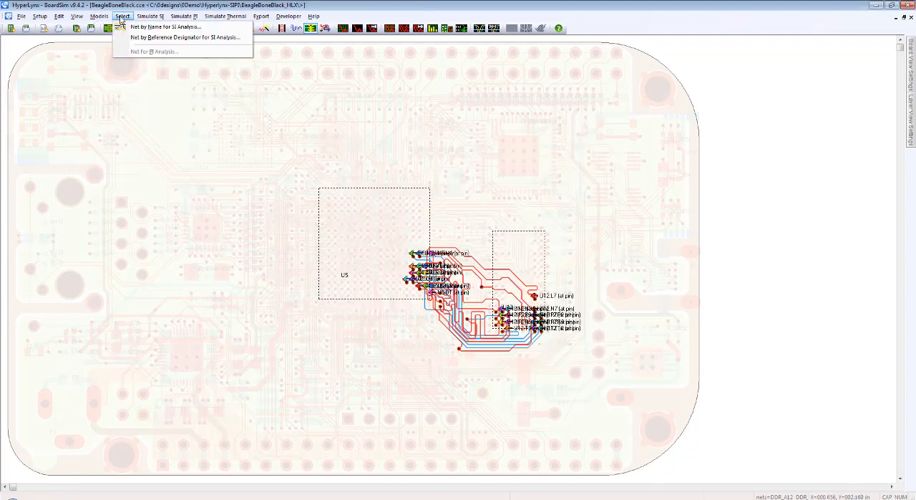
click(131, 23)
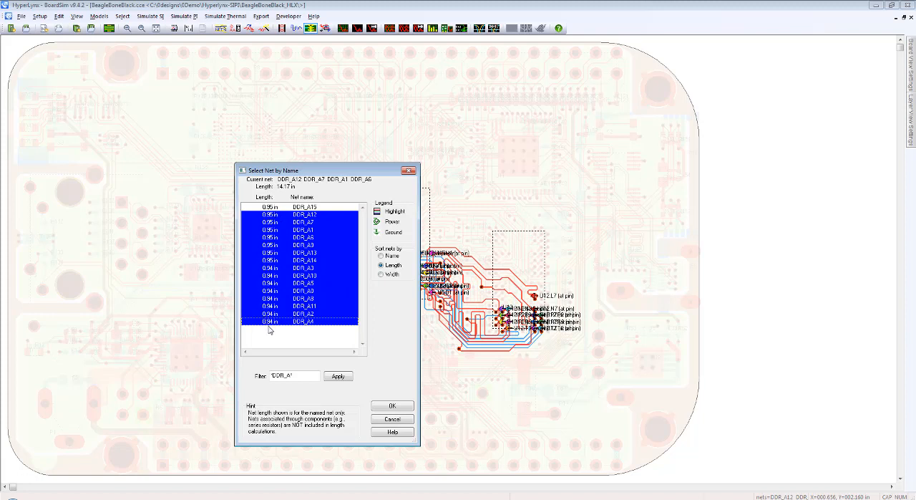
click(386, 421)
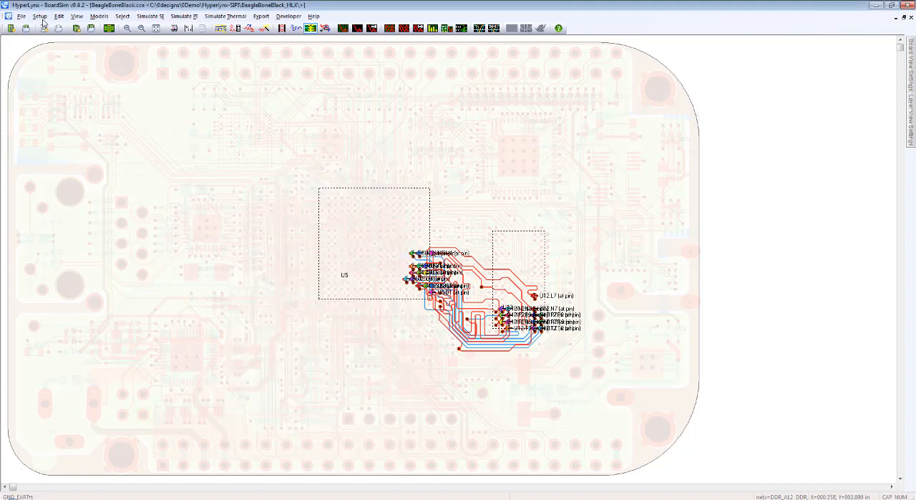
Step: Set the measurement units to Metric and the metal-thickness units to Length
click(39, 15)
mouse_move(65, 255)
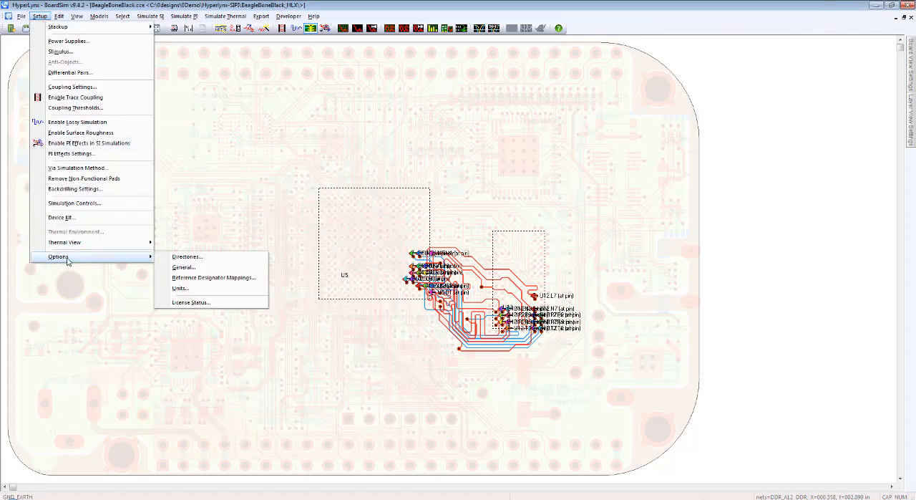
click(180, 288)
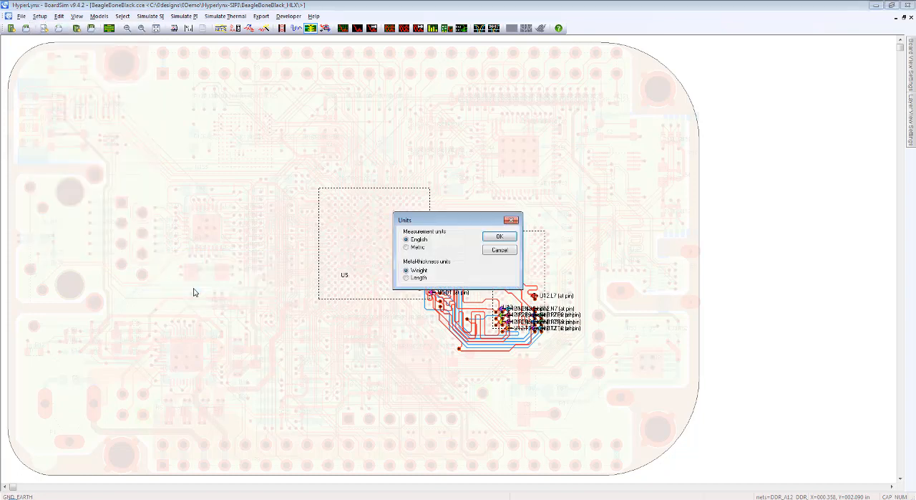
click(415, 248)
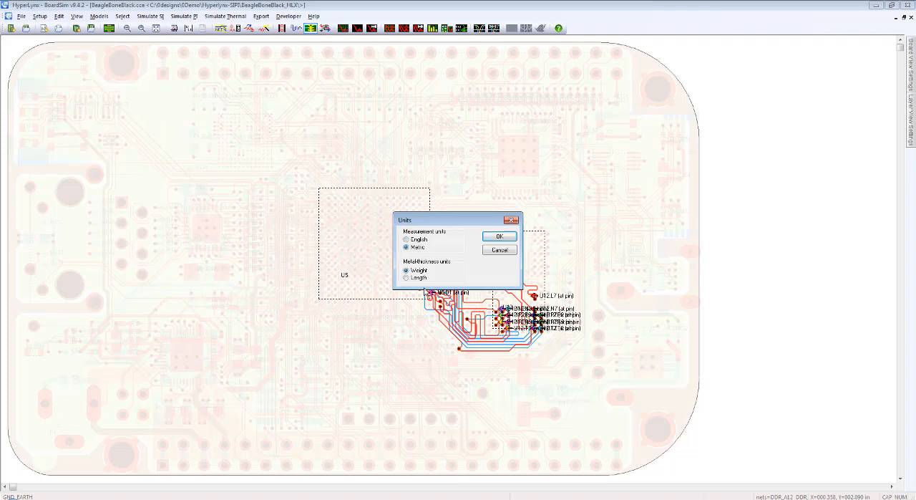
click(420, 278)
click(499, 236)
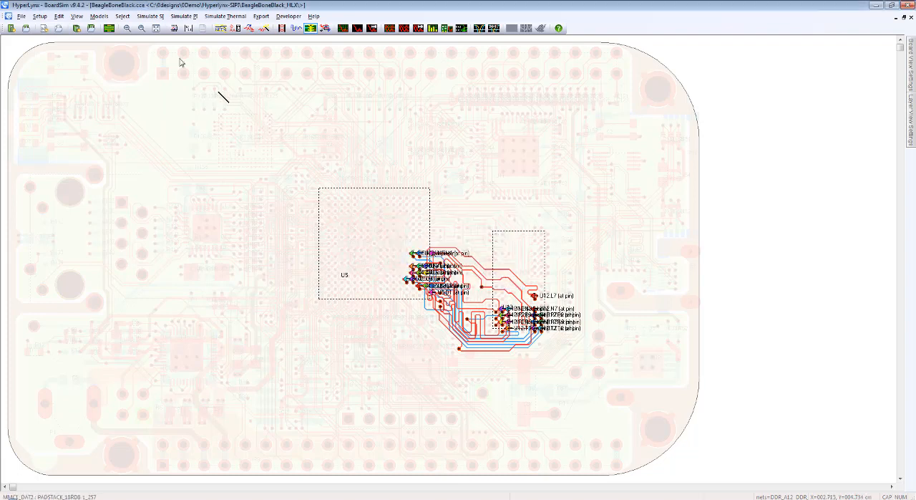
Step: Compare the DDR_A address net lengths in metric units, moving the net selection dialog clear of the highlighted traces
click(122, 16)
click(144, 46)
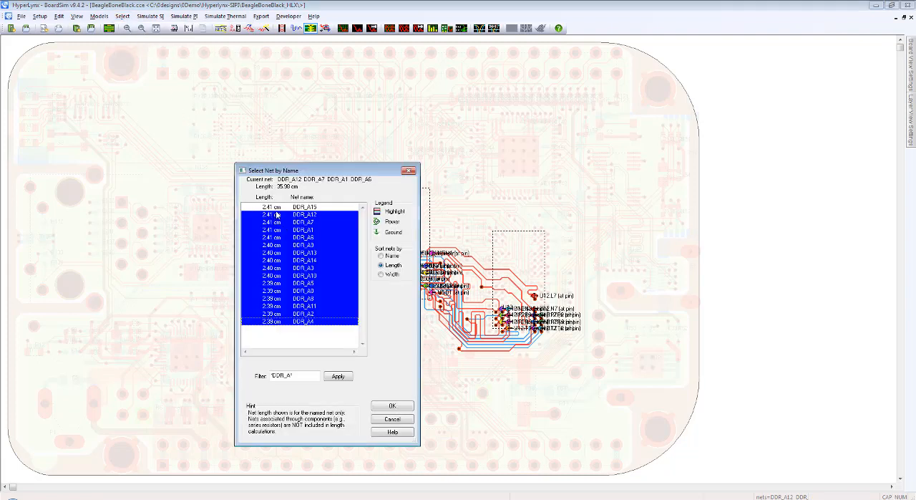
drag(278, 170, 246, 171)
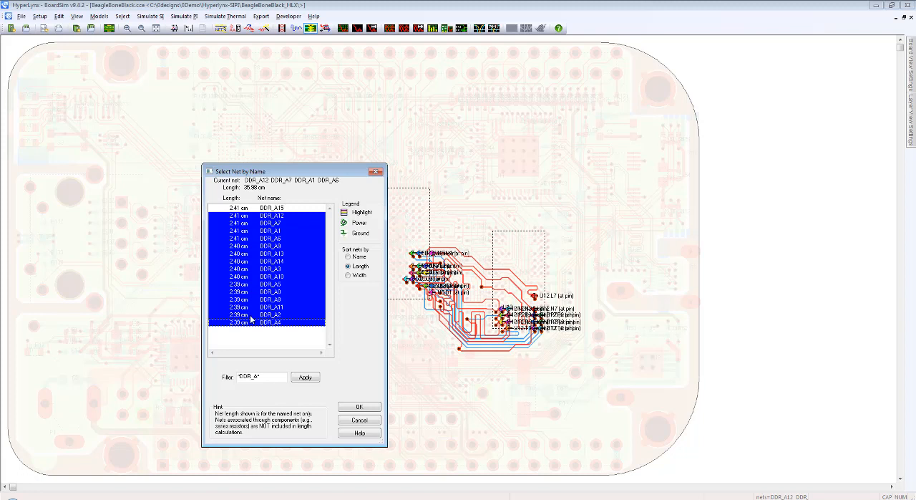
click(366, 421)
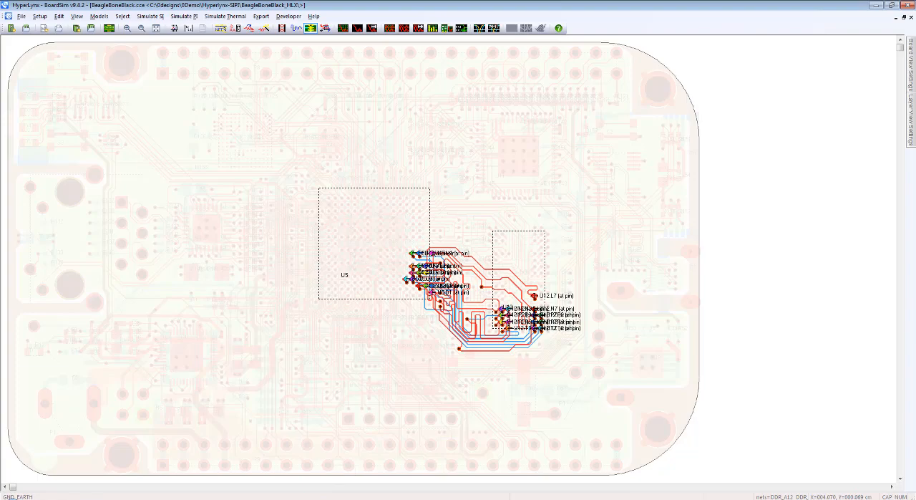
Step: Switch to the DDR3 Routing on INNER versus OUTER Layers PDF in Adobe Acrobat Reader
click(280, 488)
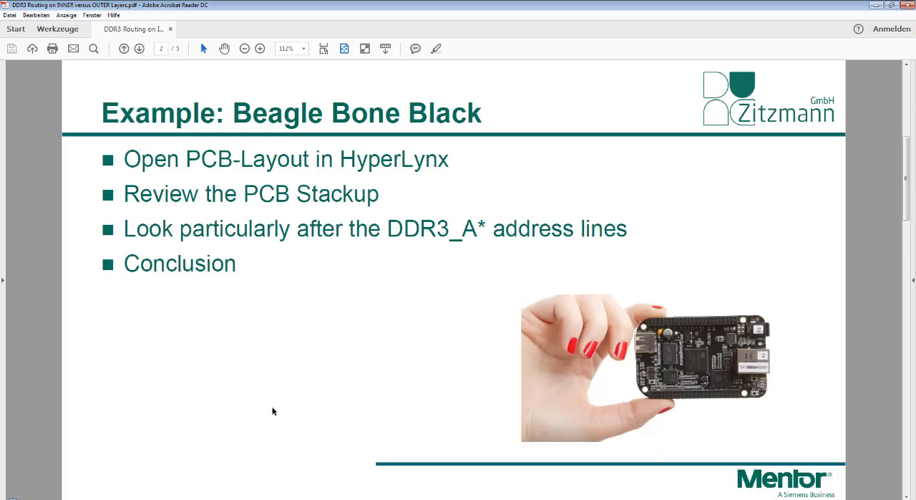
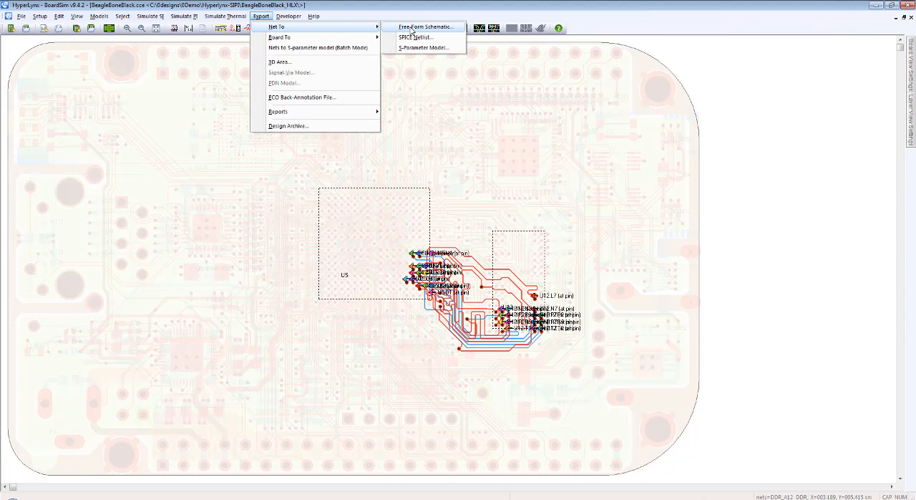
Step: Export the selected DDR_A nets to a LineSim free-form schematic with the output file named DDR_A.ffs
click(412, 28)
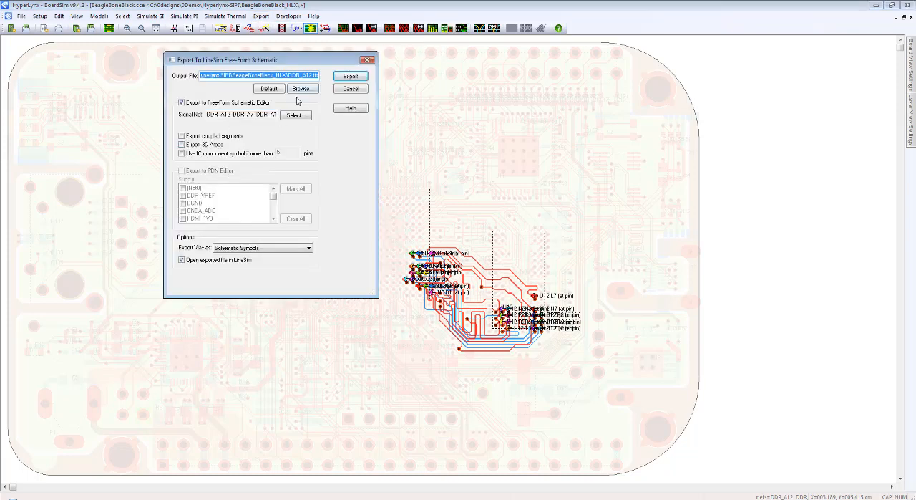
click(314, 76)
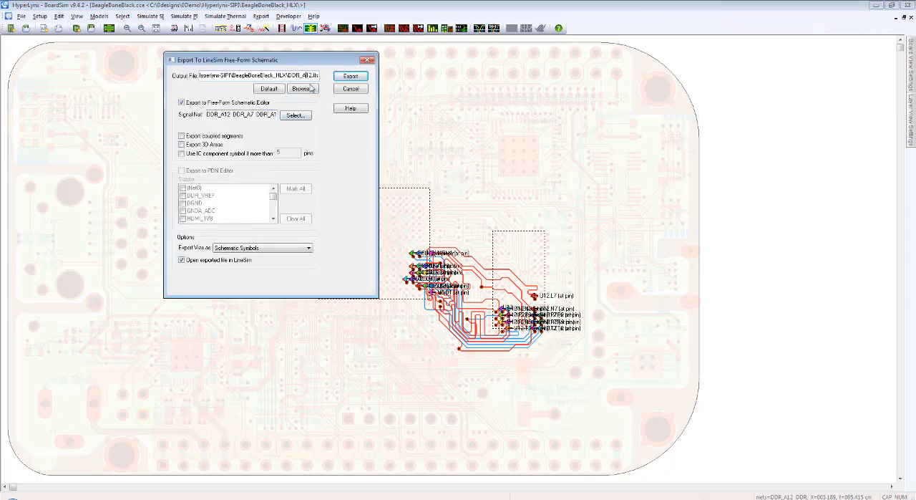
key(Delete)
key(Delete)
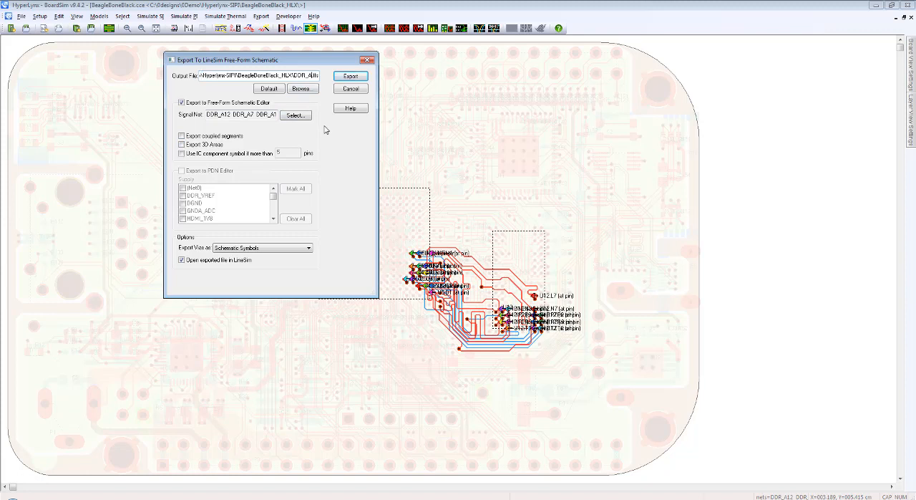
key(Return)
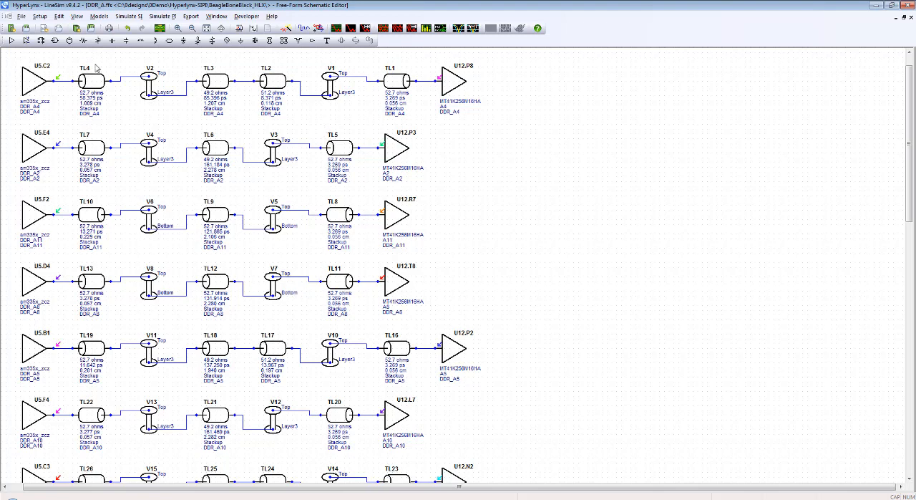
Step: Zoom in on the first rows of the schematic and examine the DDR_A4 chain from driver U5.C2 through its lines and vias to U12.P8
click(206, 29)
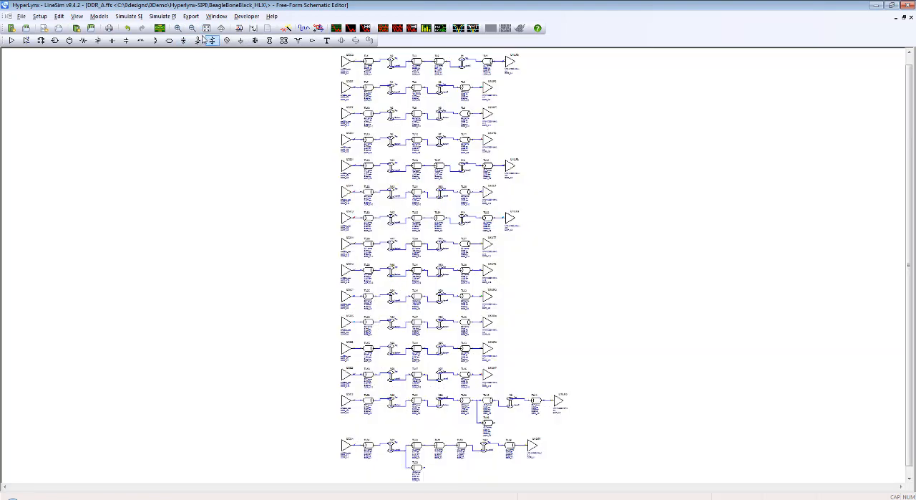
click(178, 28)
drag(329, 55, 546, 155)
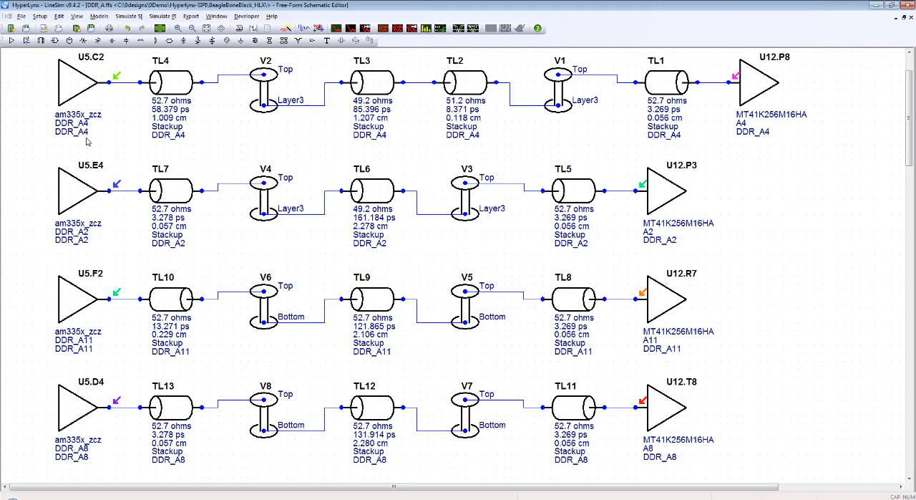
click(74, 85)
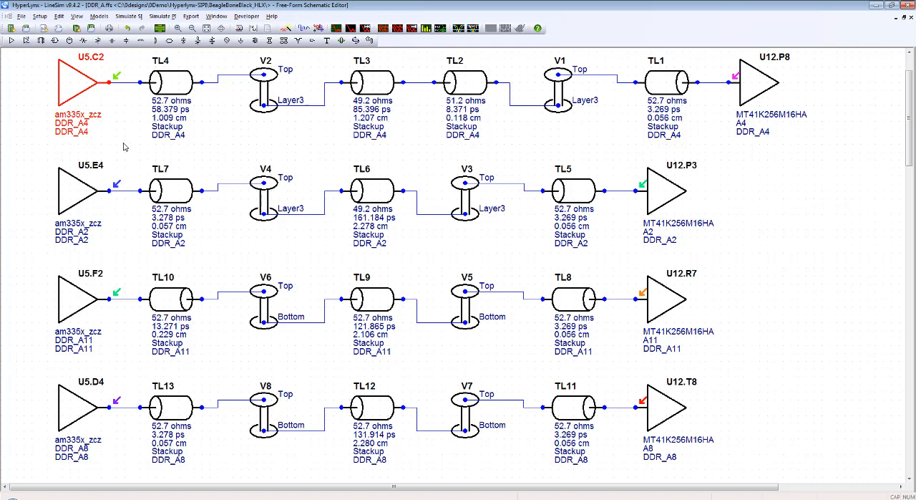
click(176, 85)
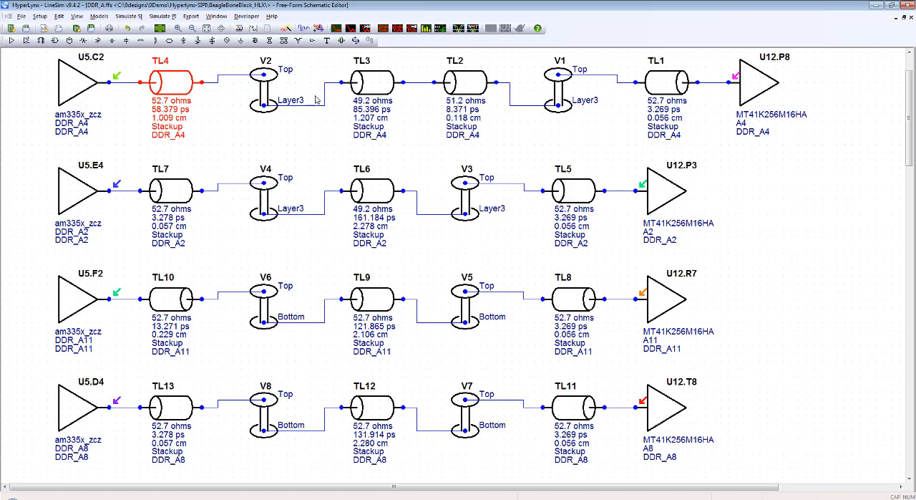
click(378, 80)
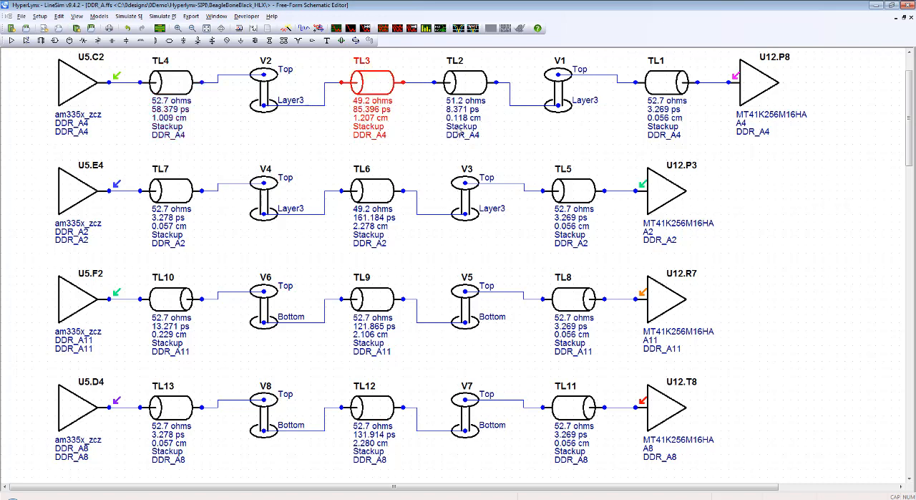
click(561, 94)
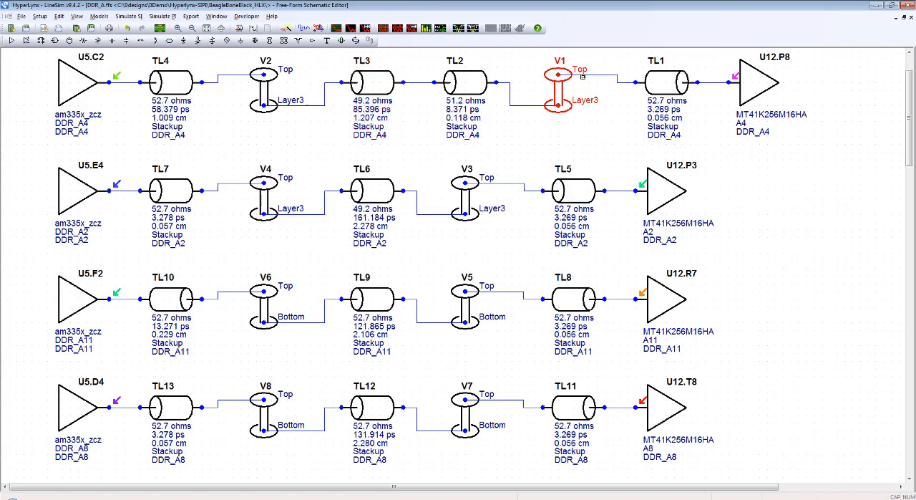
click(755, 85)
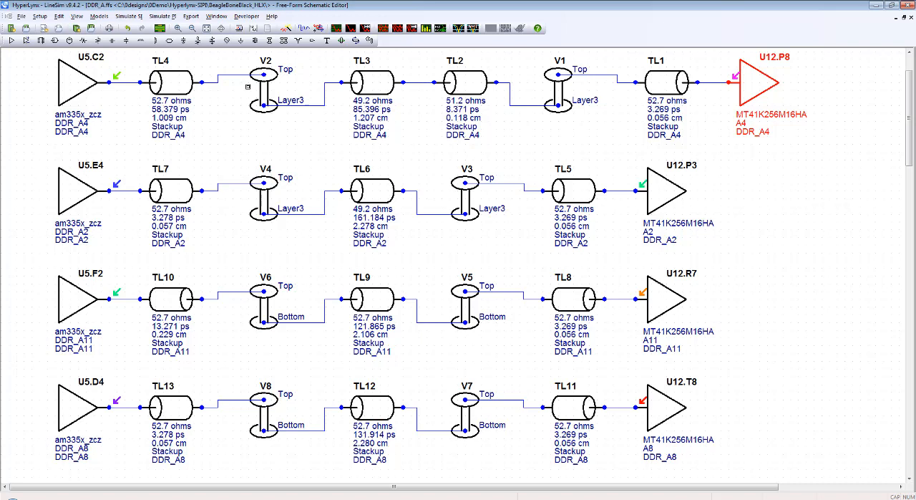
click(281, 129)
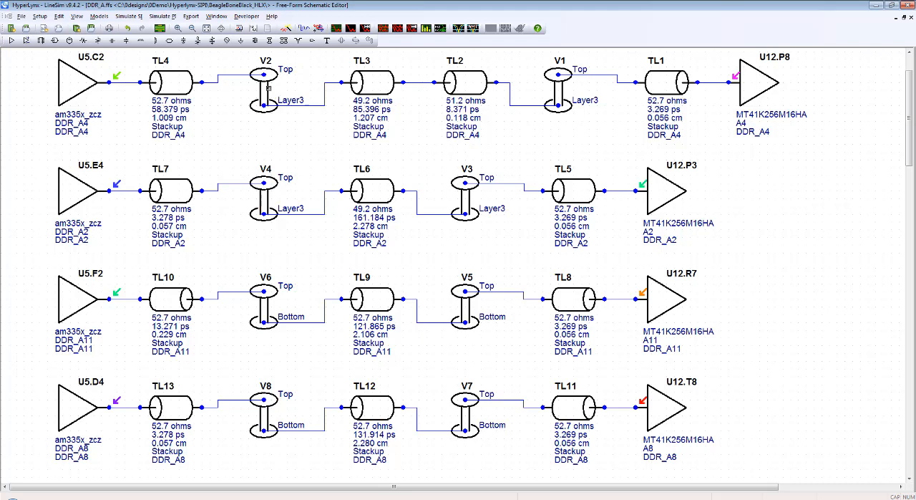
Step: Inspect via V2 of the DDR_A4 net in the Via Visualizer, leaving its properties unchanged
double_click(265, 94)
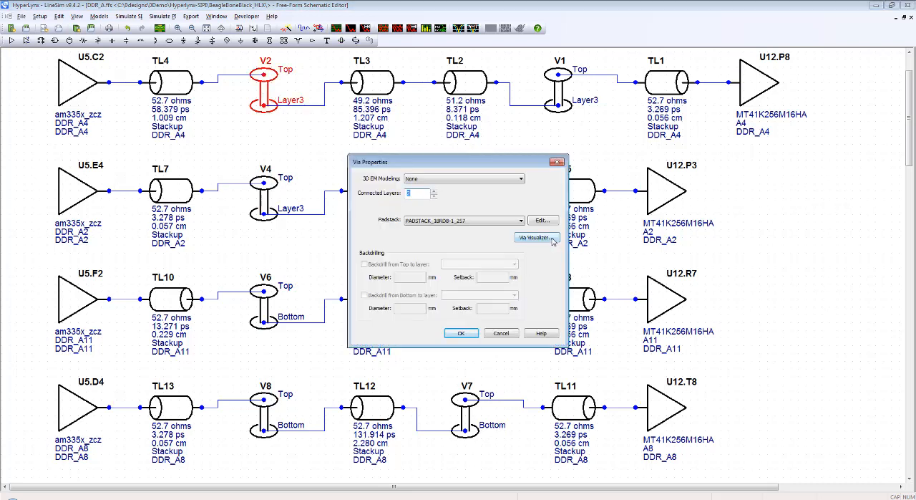
click(535, 238)
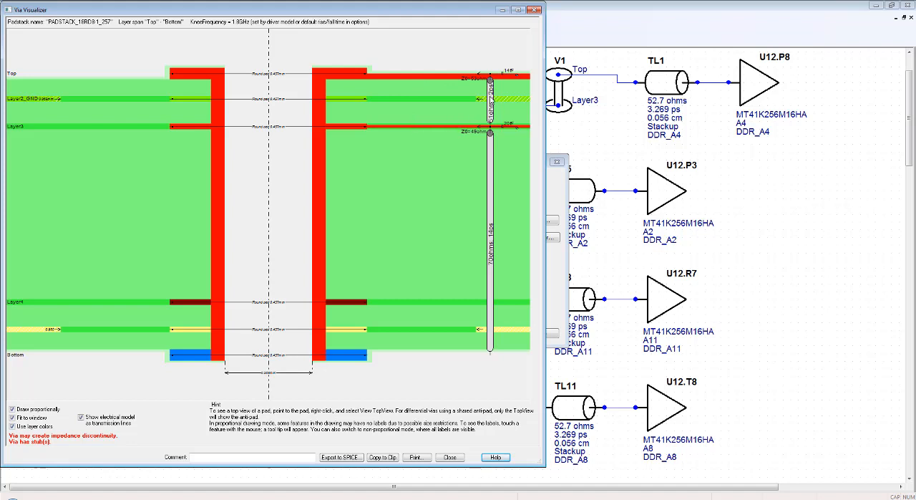
click(534, 10)
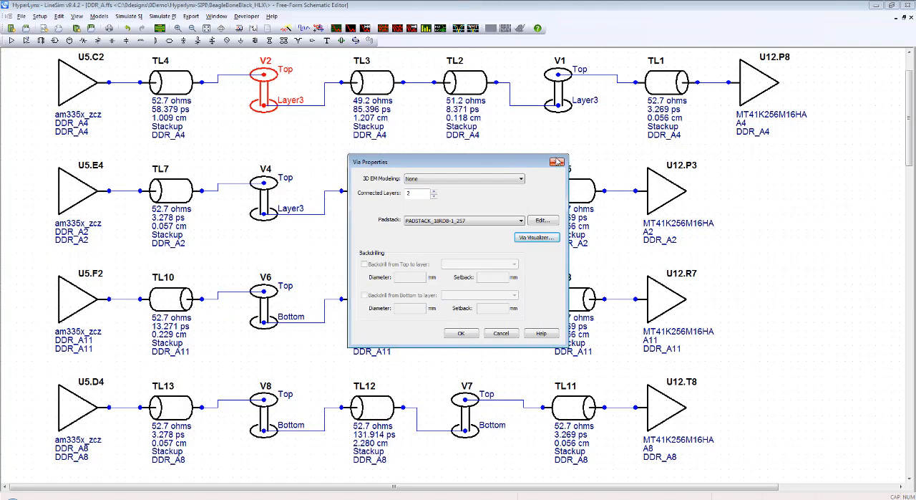
click(557, 162)
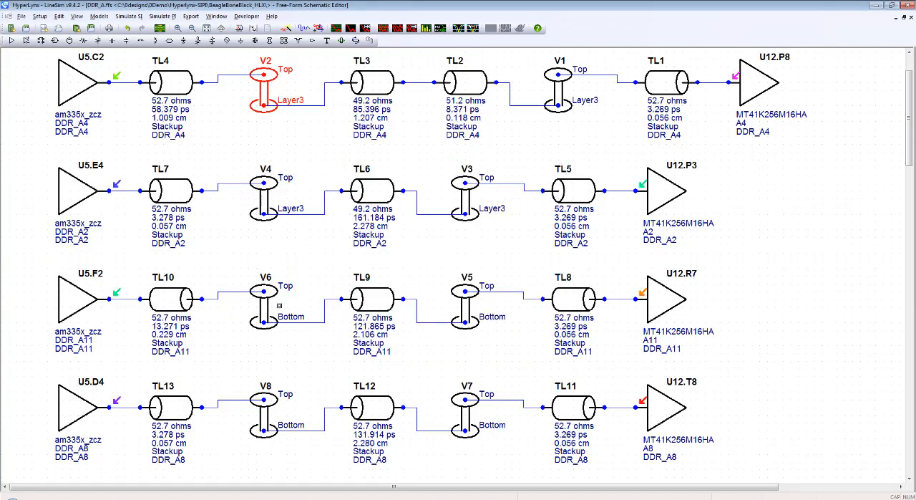
Step: Inspect via V6 of the DDR_A11 net in the Via Visualizer, leaving its properties unchanged
click(263, 312)
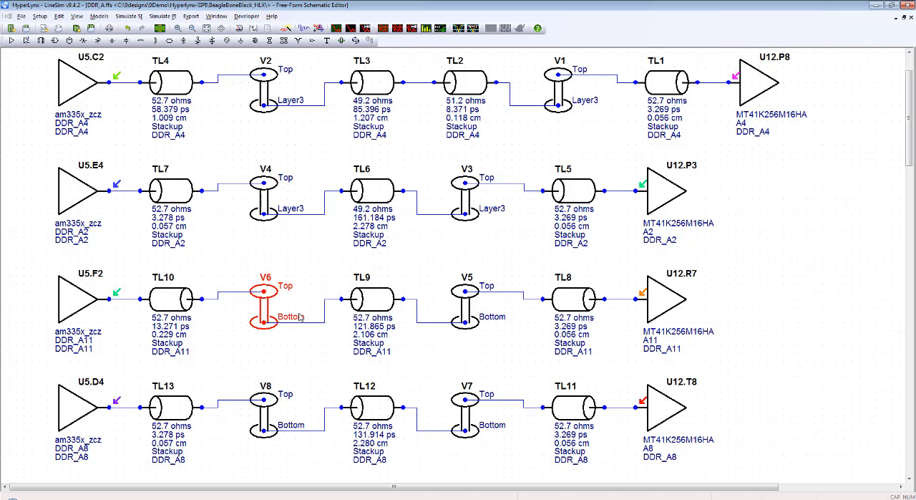
double_click(266, 310)
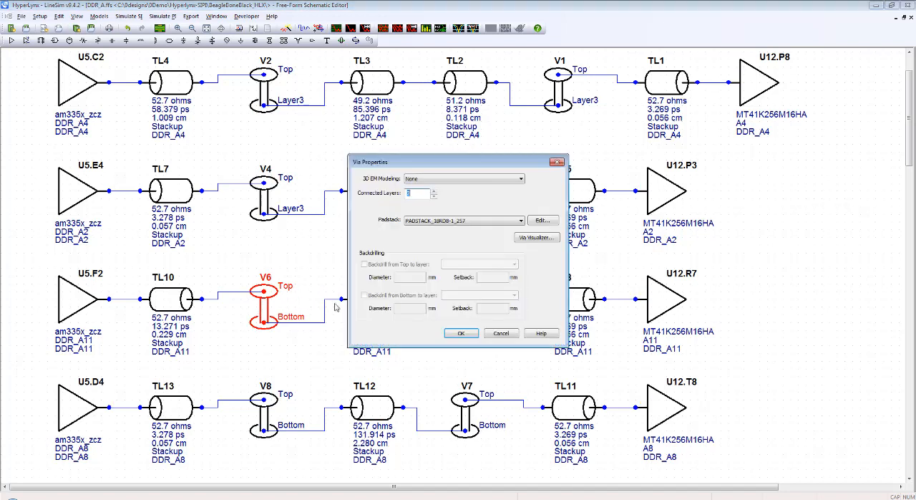
click(538, 241)
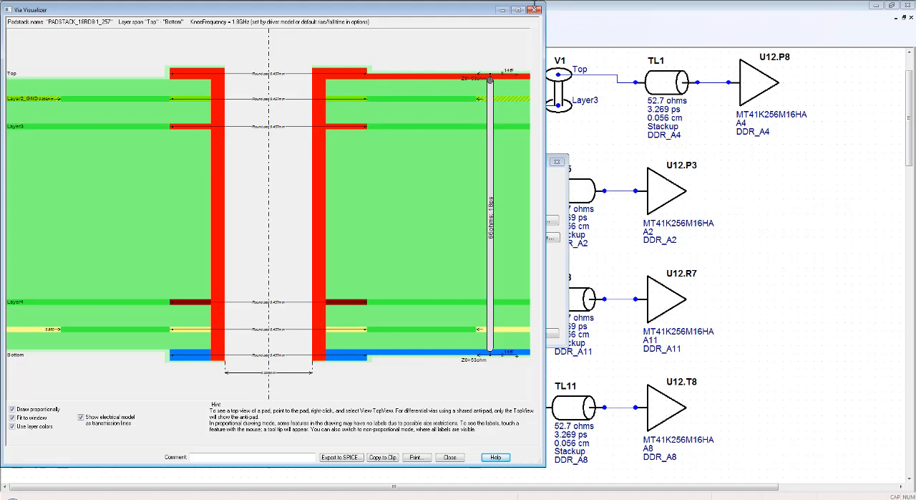
click(533, 9)
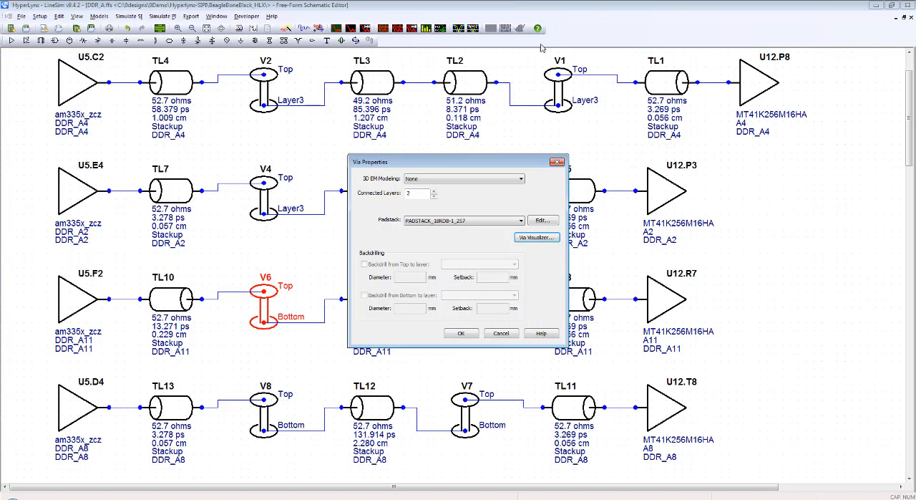
click(557, 162)
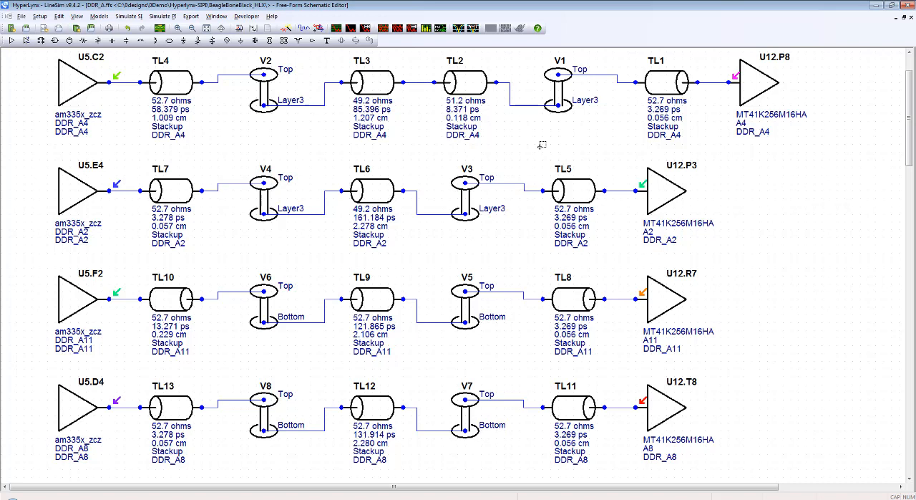
Step: Examine the driver U5.E4 and the receiver U12.P3 of the DDR_A2 net, leaving nothing selected
click(74, 194)
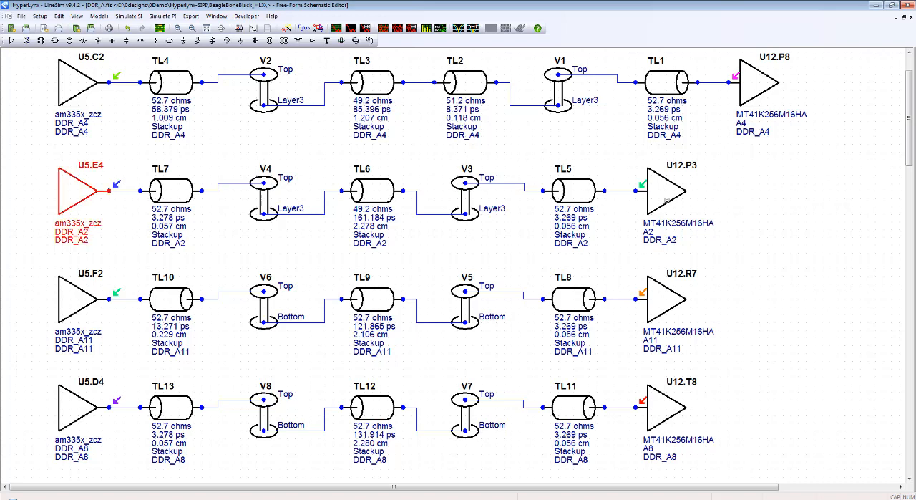
click(667, 200)
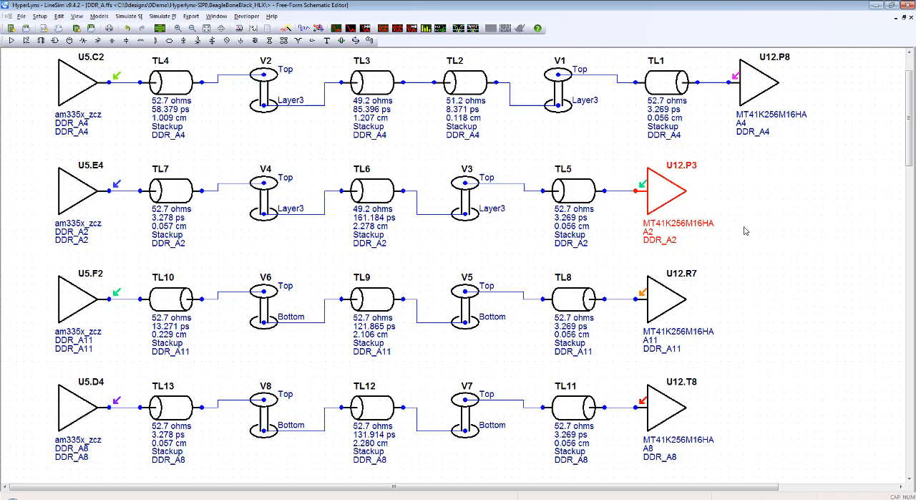
click(759, 278)
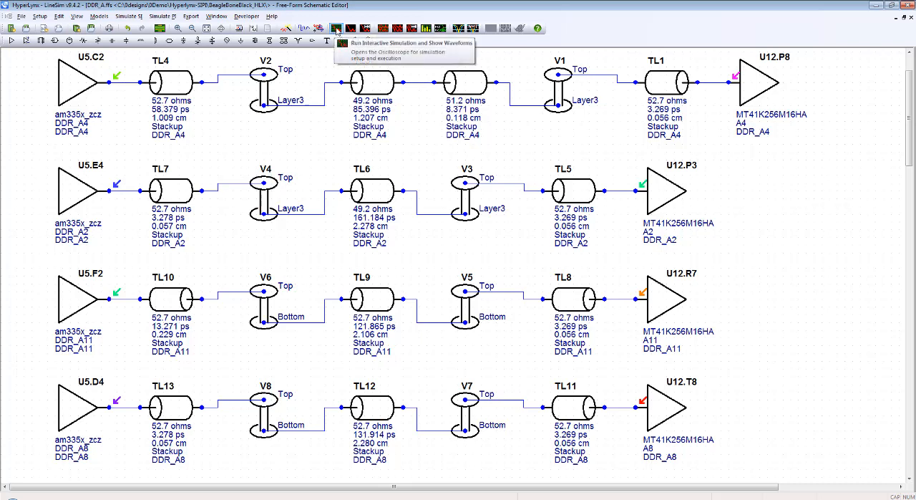
Step: Run an interactive oscilloscope simulation with a 400 MHz oscillator stimulus and fit the waveforms to the display
click(336, 29)
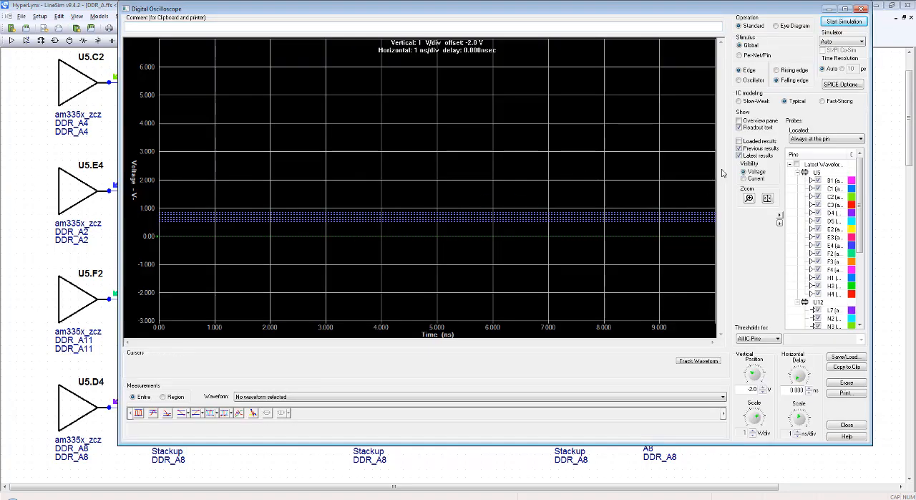
click(749, 80)
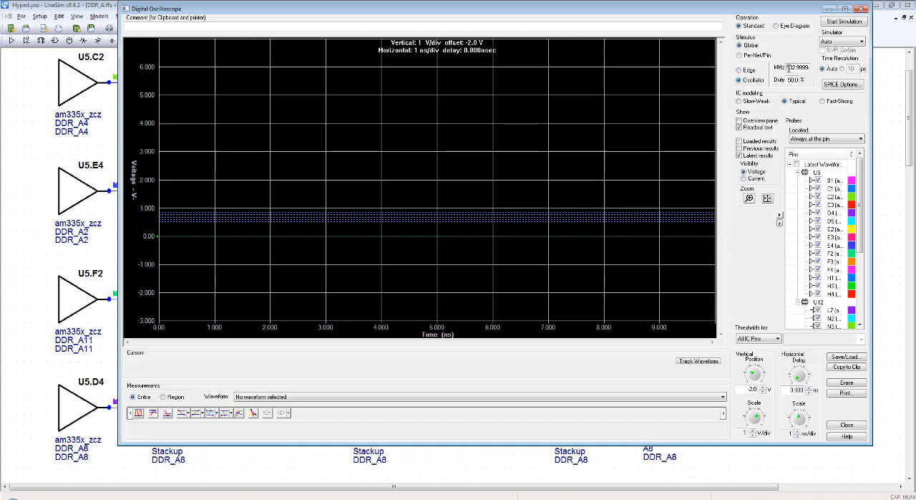
drag(788, 67, 814, 73)
text(400)
click(845, 22)
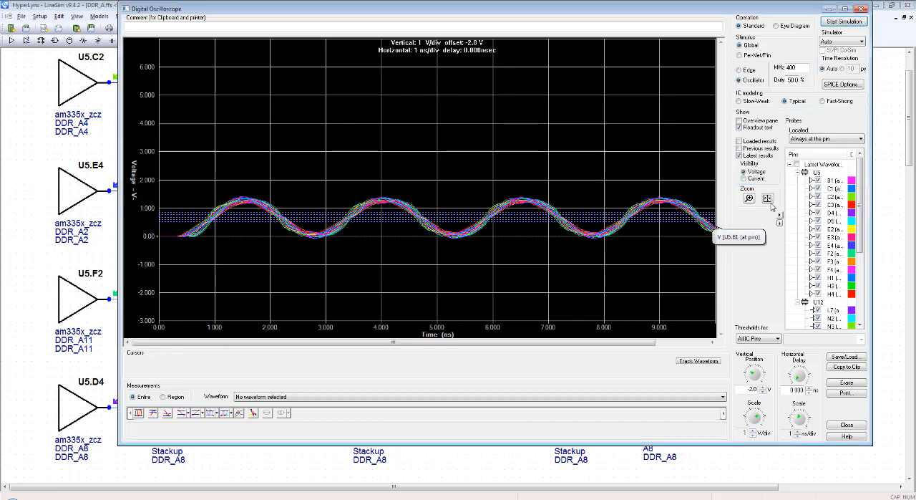
click(767, 198)
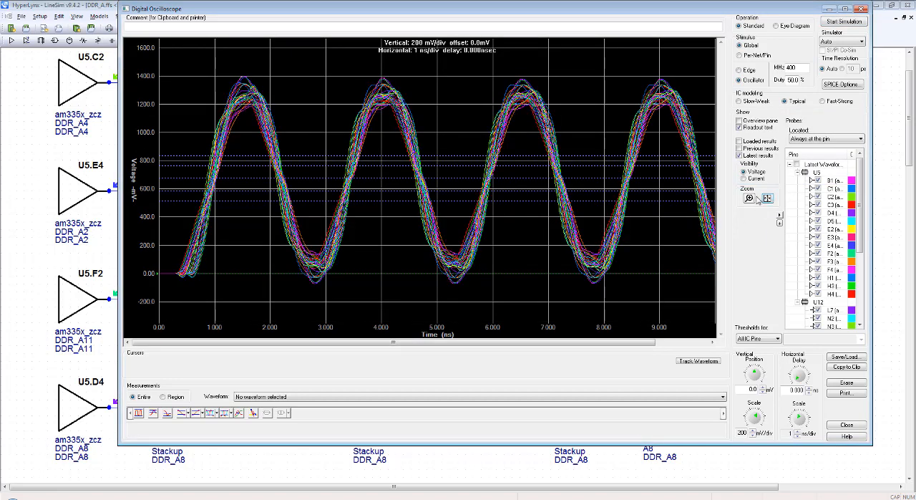
Step: Hide the waveforms of all U5 driver pins, B1 through H4, leaving only the U12 receiver waveforms displayed
click(798, 174)
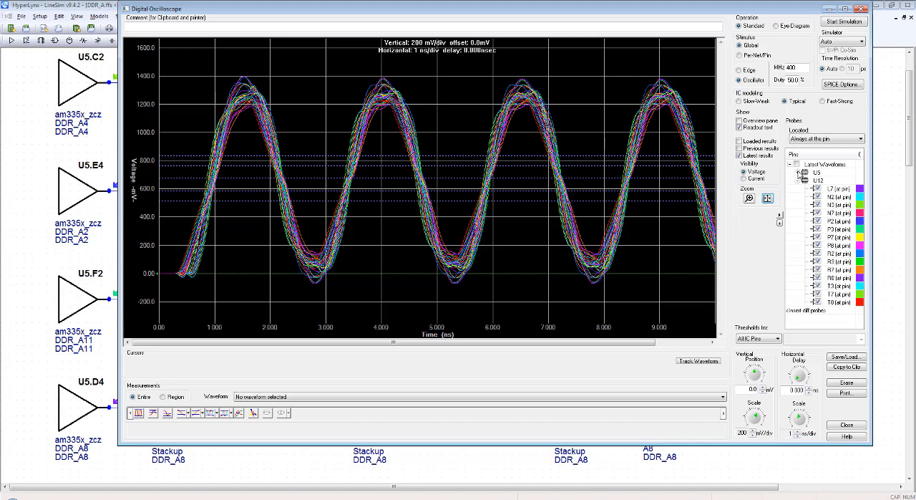
click(799, 181)
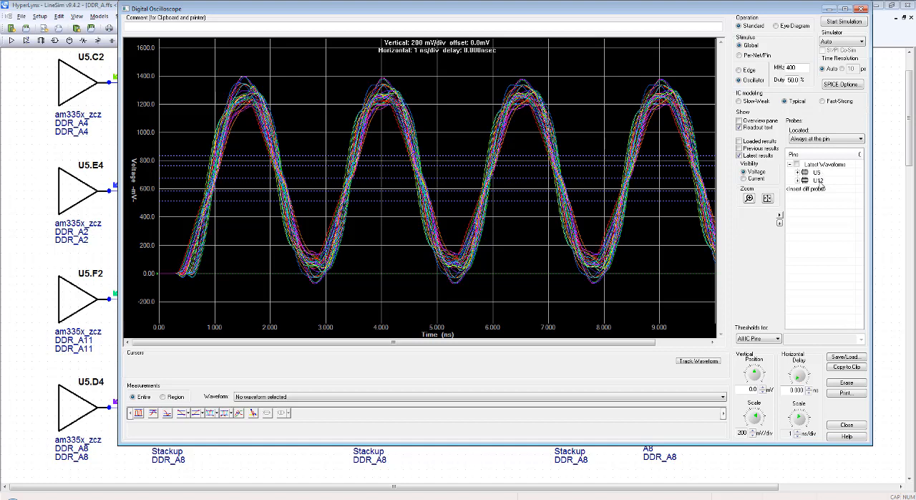
click(799, 172)
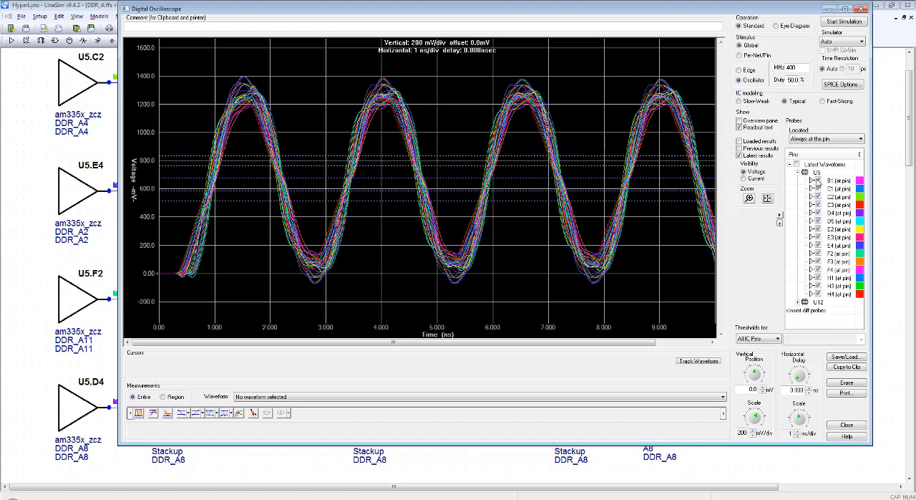
click(818, 180)
click(818, 188)
click(818, 196)
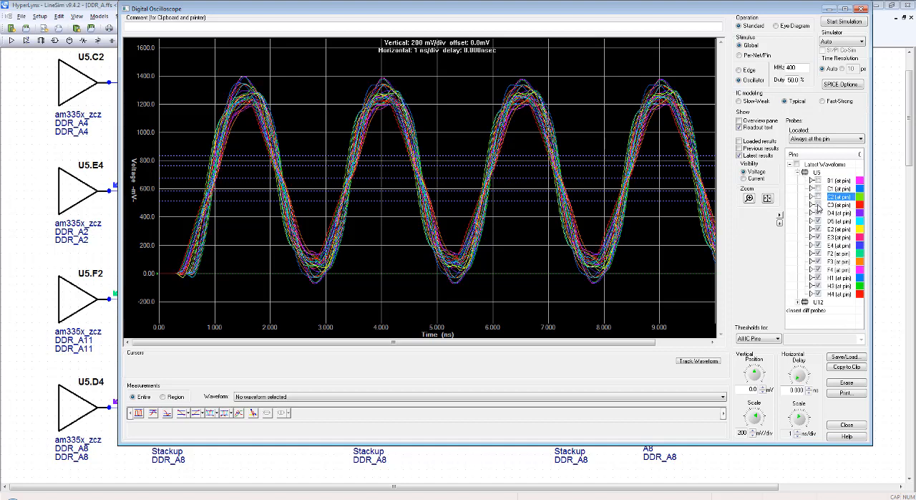
click(818, 205)
click(818, 213)
click(818, 221)
click(818, 229)
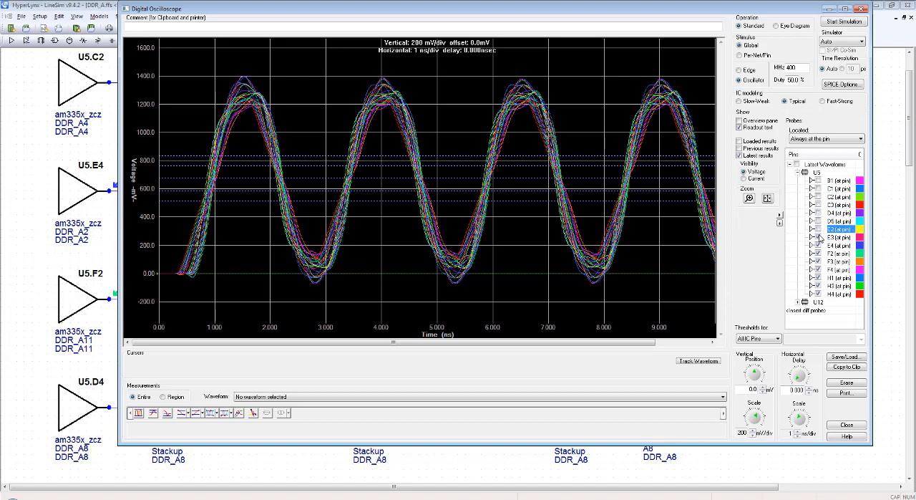
click(818, 237)
click(818, 244)
click(818, 252)
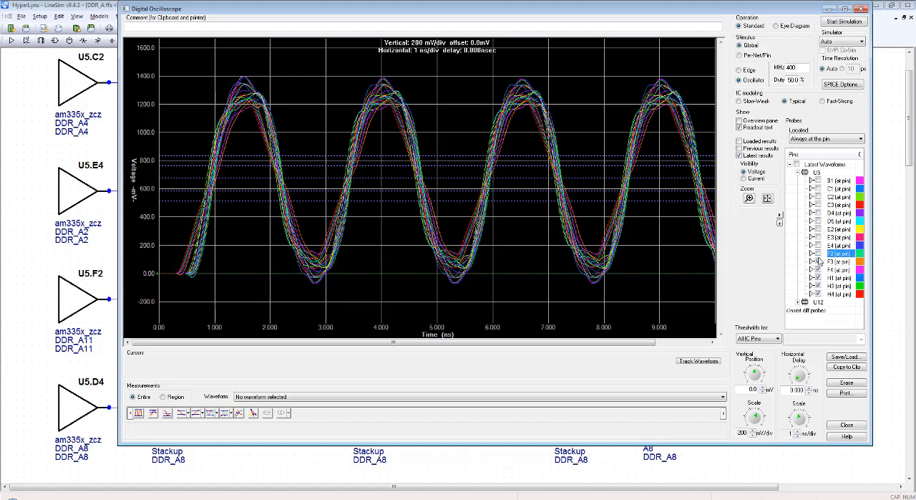
click(818, 262)
click(818, 269)
click(818, 277)
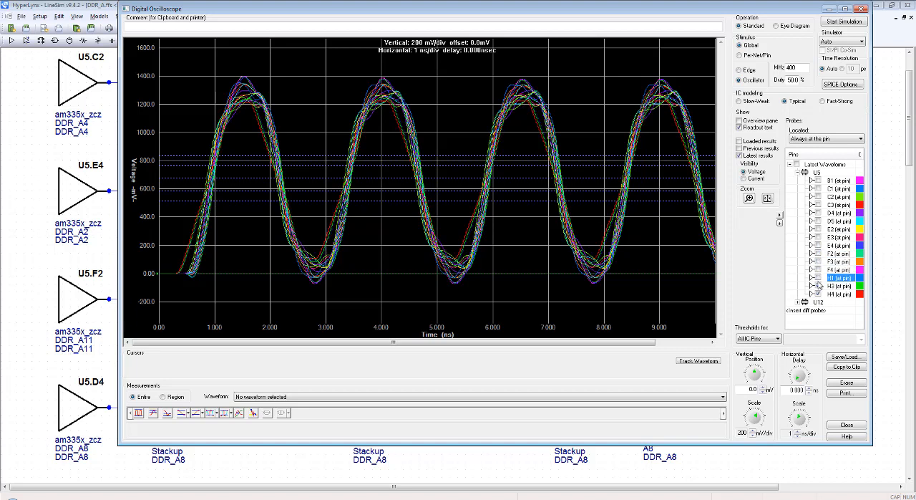
click(818, 285)
click(818, 293)
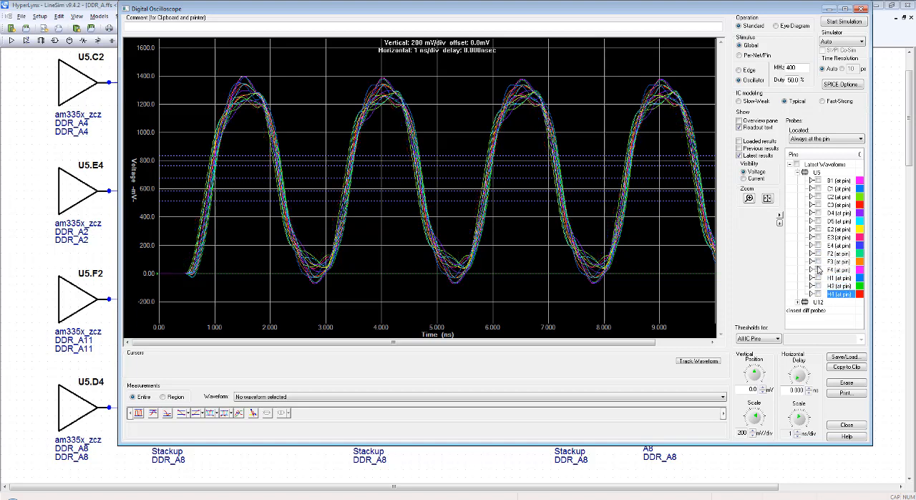
click(798, 173)
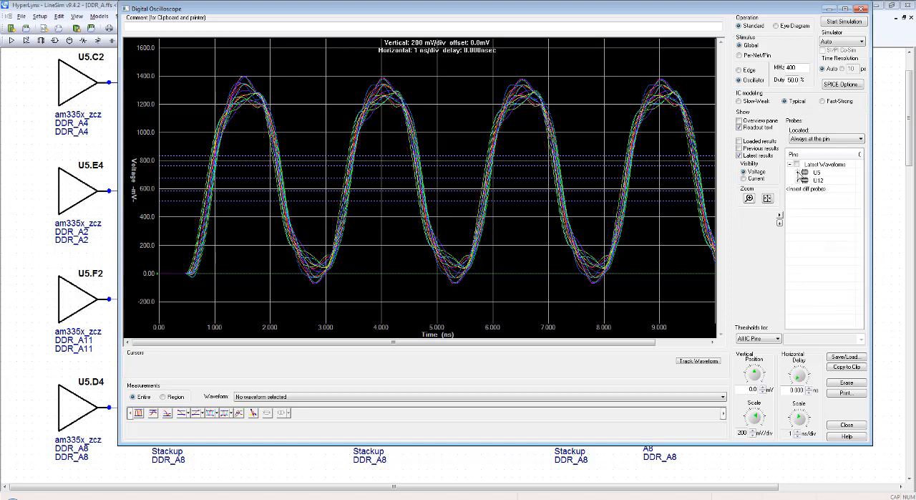
Step: Measure the time spread between the earliest and latest receiver waveforms at the lowest threshold on the second rising edge, and close the oscilloscope
click(749, 198)
drag(298, 75, 420, 298)
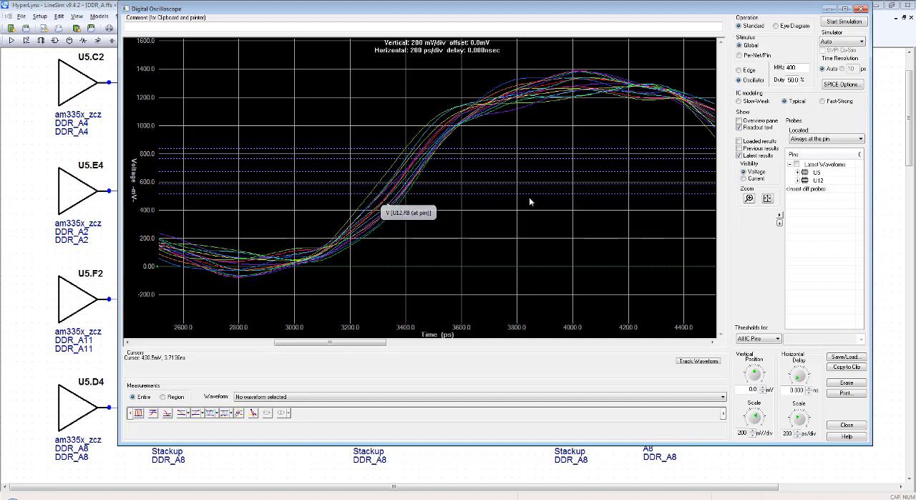
click(369, 196)
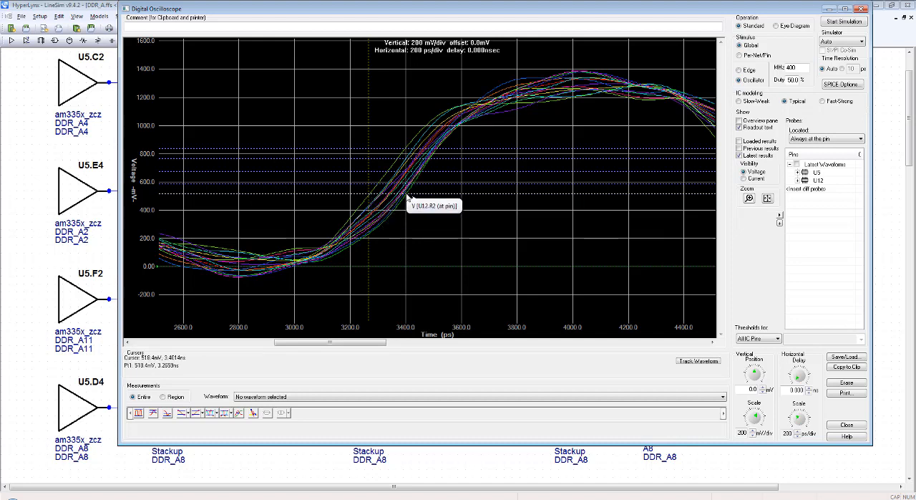
click(408, 197)
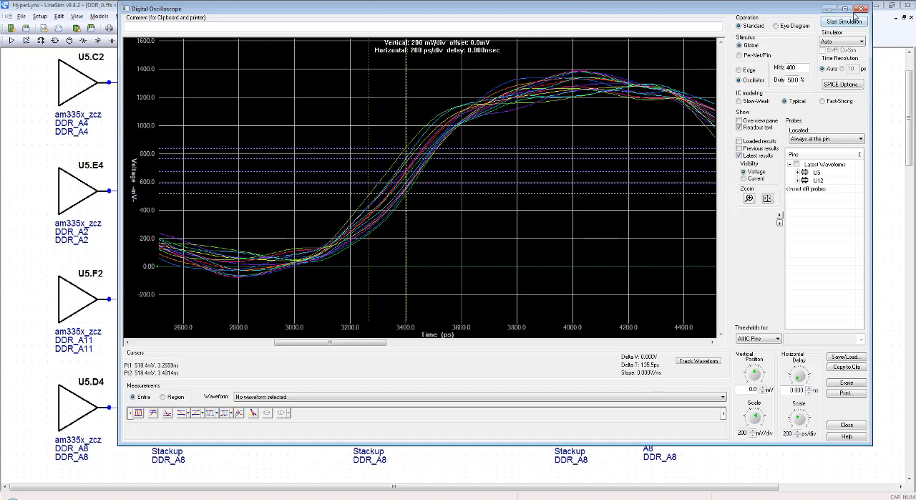
click(863, 10)
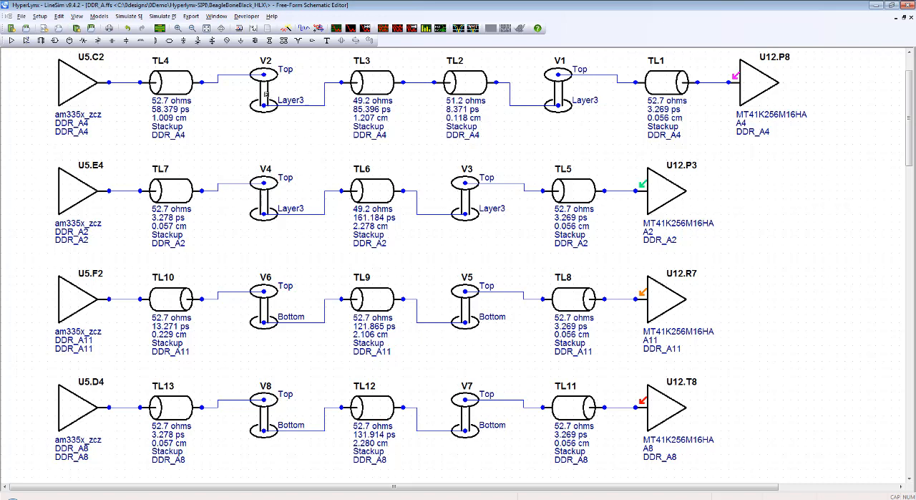
Step: Compare vias V2 and V1 of the DDR_A4 net with vias V6 and V5 of DDR_A11, leaving nothing selected
click(266, 94)
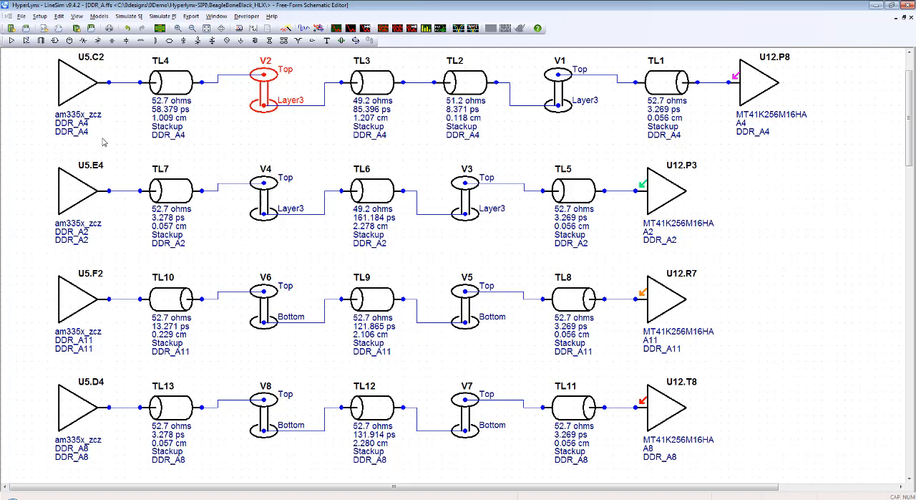
ctrl+click(561, 93)
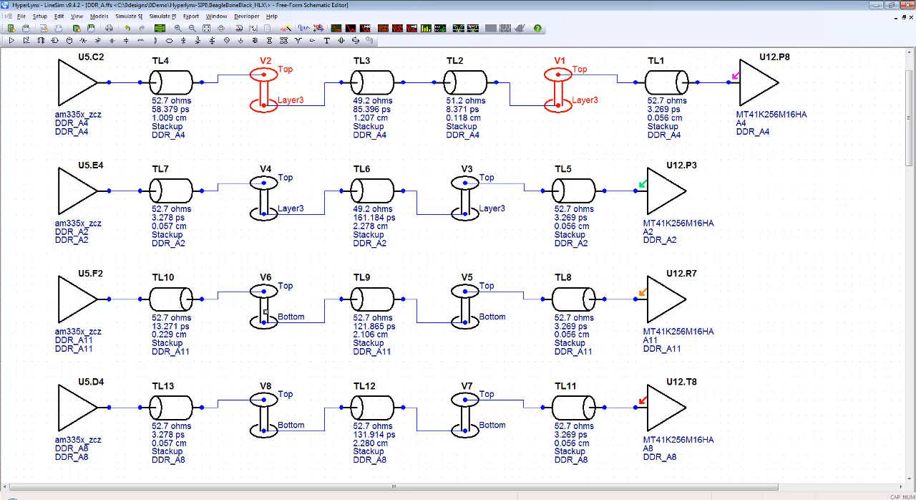
click(264, 316)
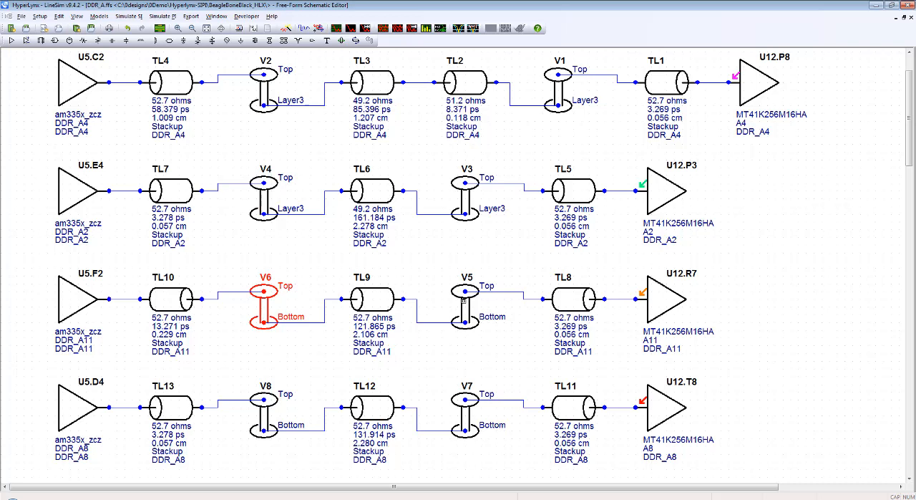
ctrl+click(466, 303)
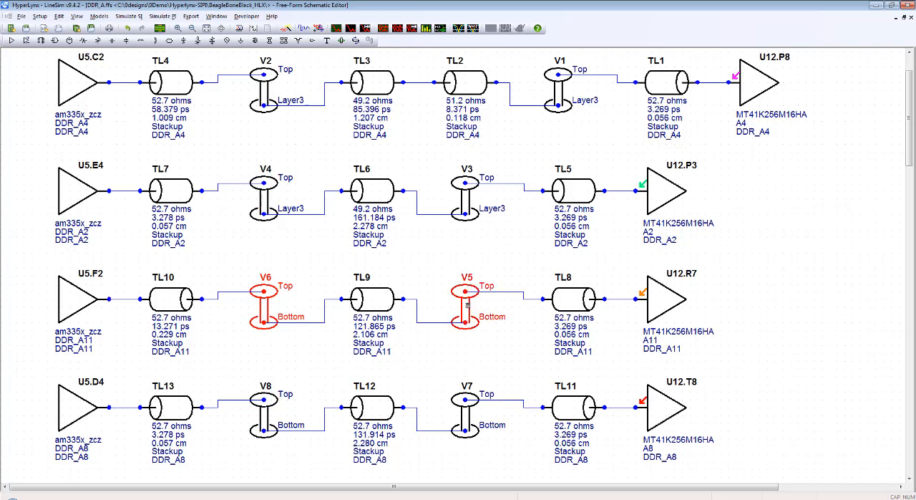
click(526, 358)
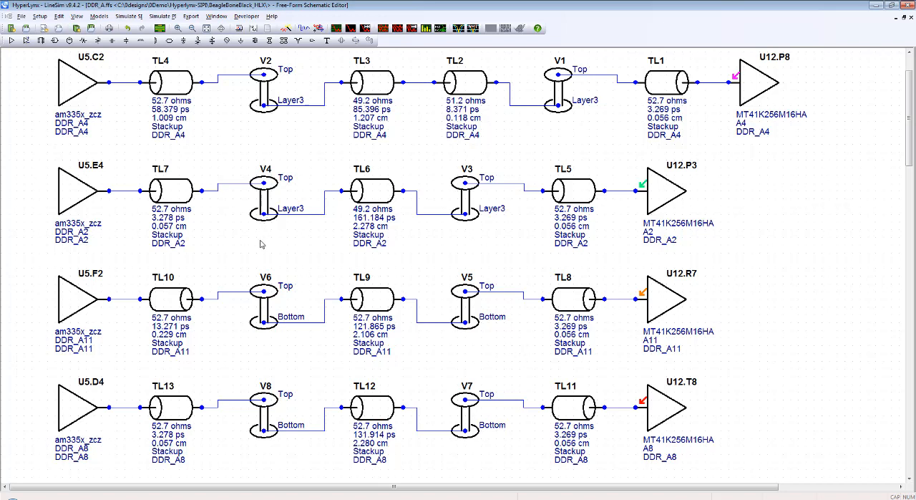
Step: Inspect the layer, length and width values of transmission line TL9 in the DDR_A11 net without changing them
middle_click(302, 250)
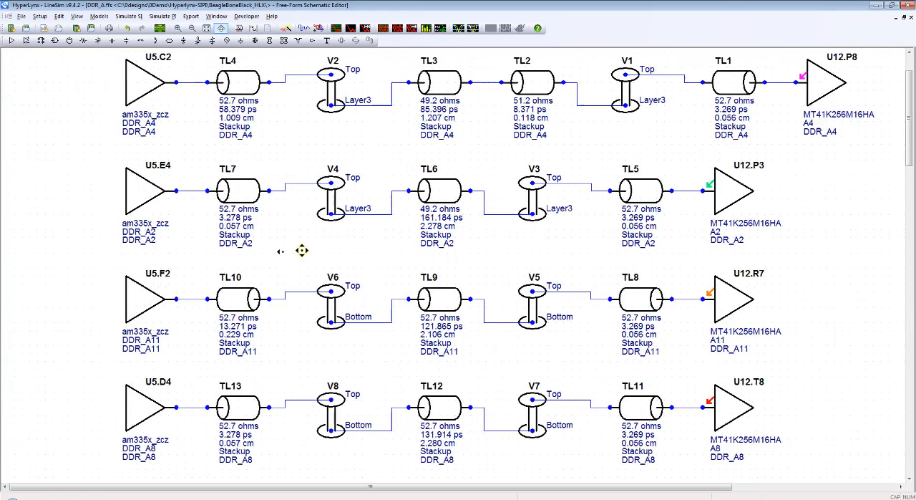
middle_click(279, 251)
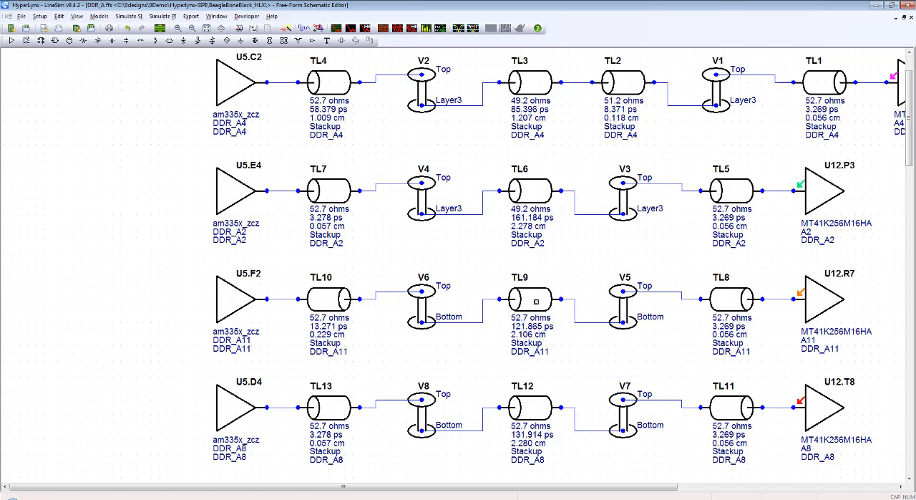
double_click(536, 302)
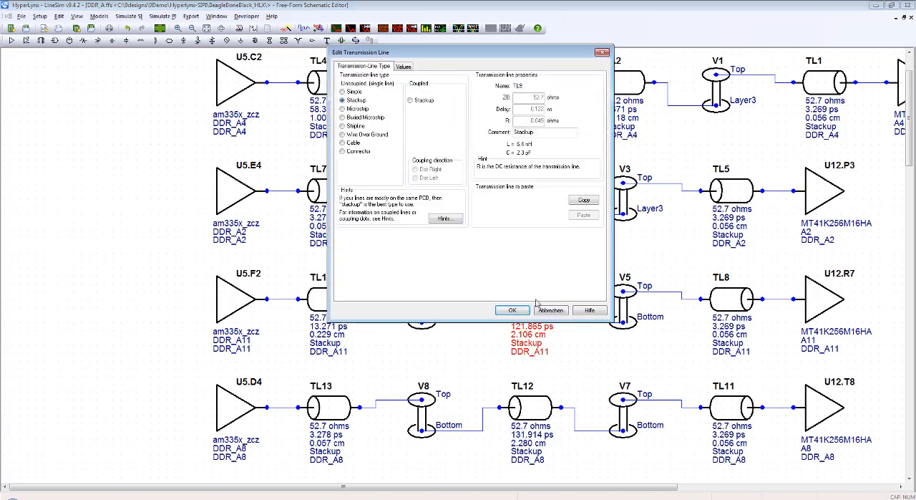
click(404, 67)
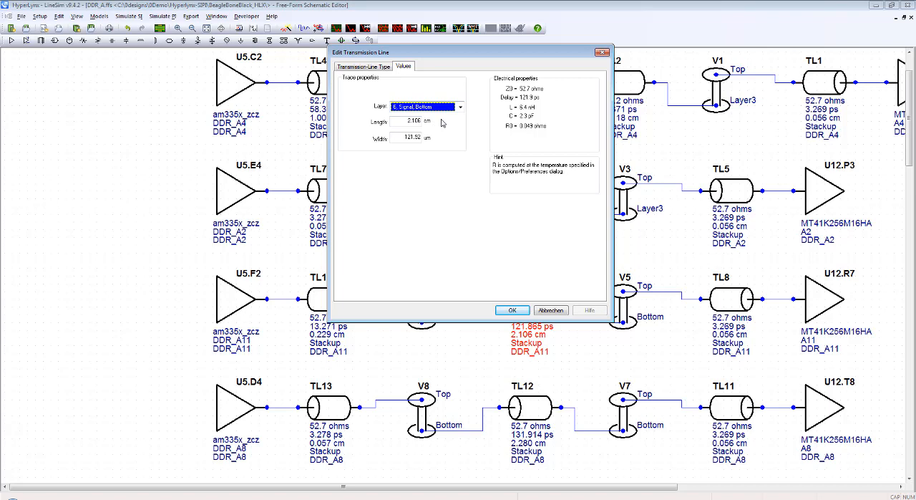
click(604, 53)
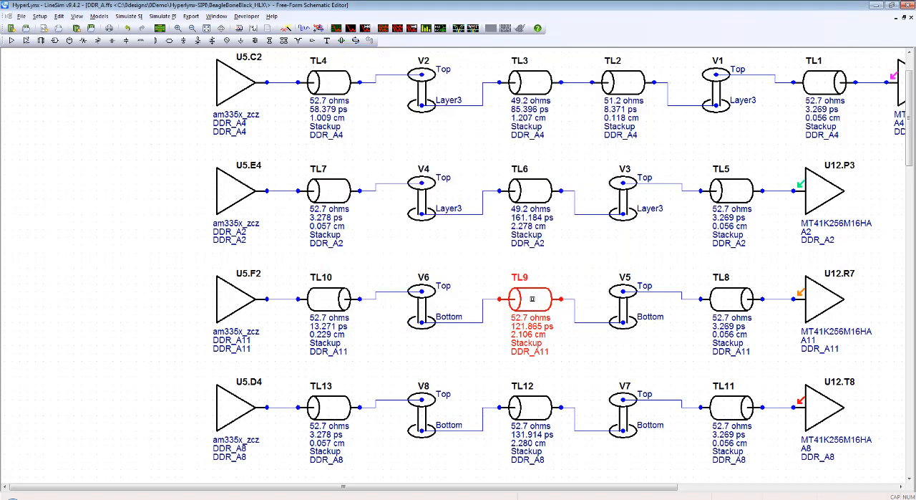
Step: Copy the bottom-layer transmission line TL9 and place the duplicate in the empty area beside the U5.E4 driver
click(145, 262)
key(ctrl+v)
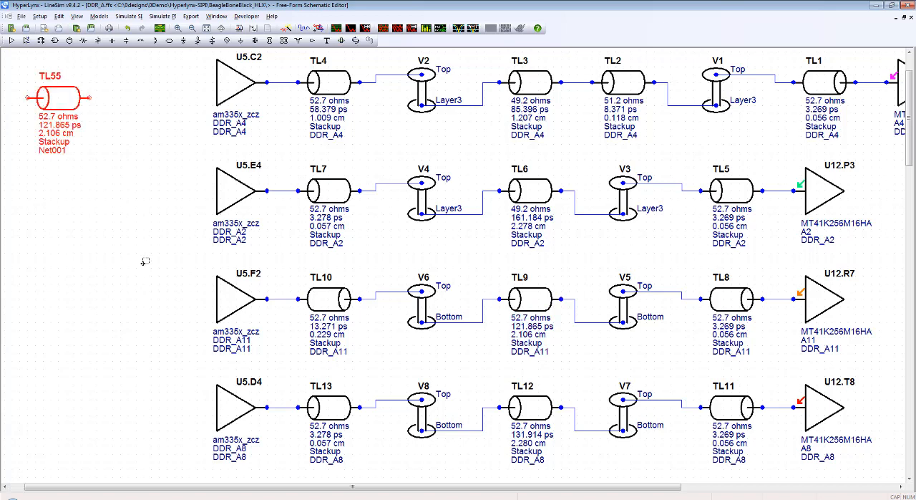
drag(65, 122, 87, 214)
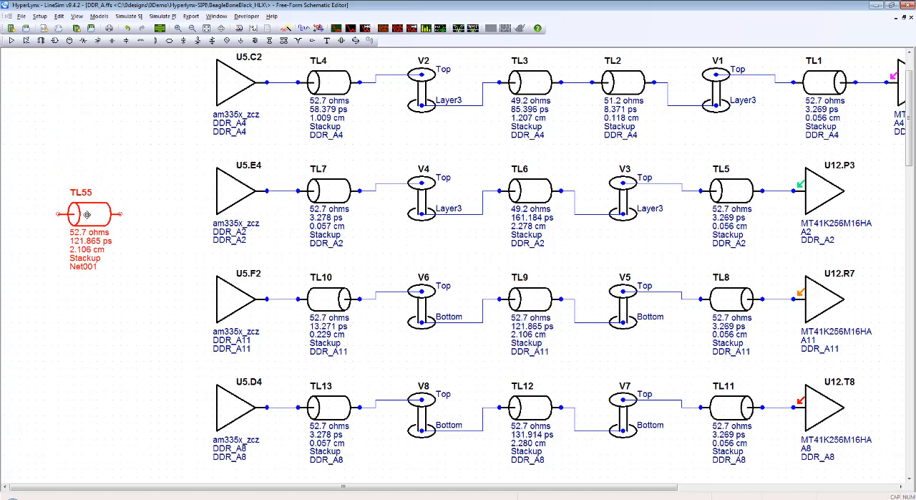
Step: Set the length of the copied bottom-layer transmission line to 2 cm and leave it deselected
double_click(96, 218)
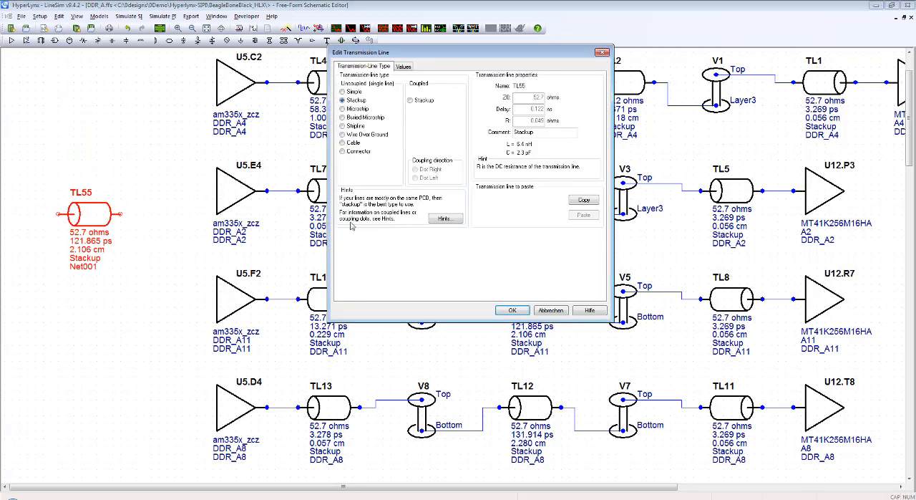
click(404, 66)
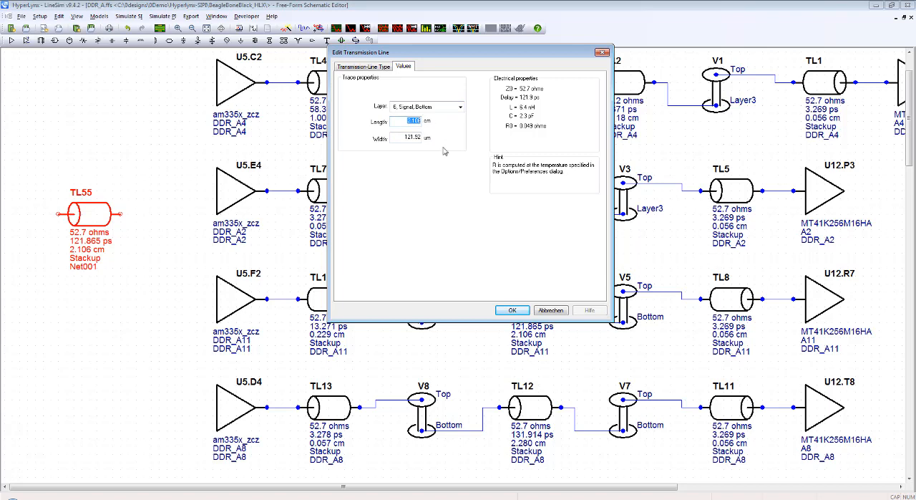
text(2)
key(Tab)
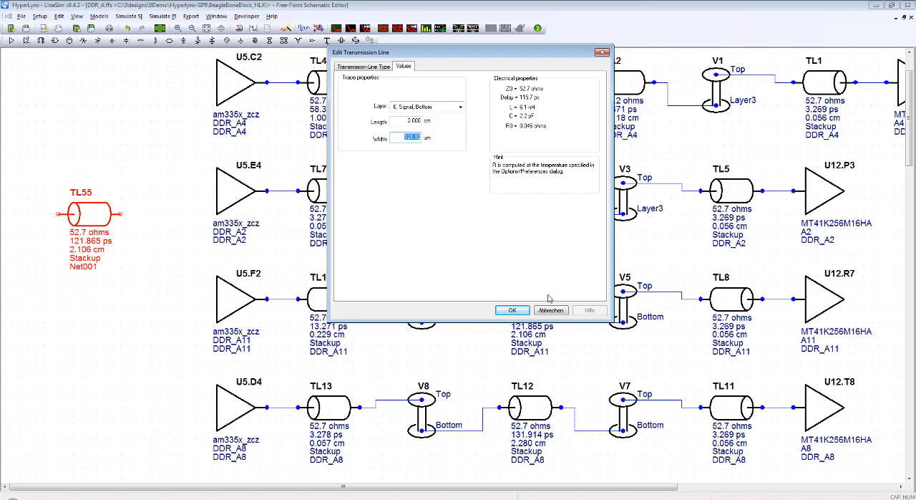
click(513, 310)
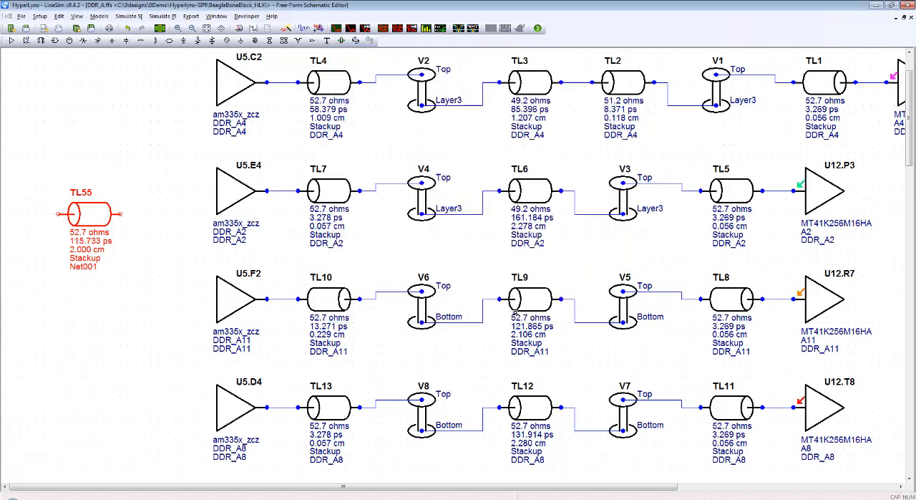
click(180, 289)
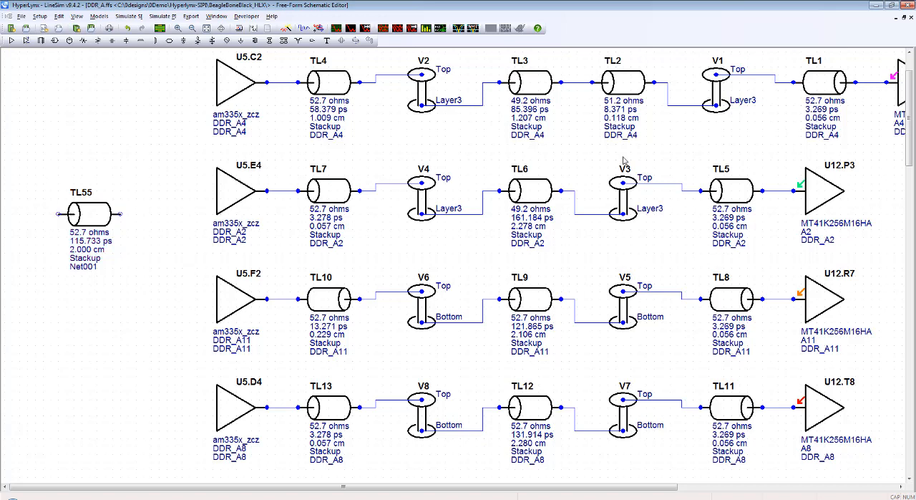
Step: Copy the Layer3 transmission line TL3 and place the duplicate directly above the 2 cm bottom-layer line
click(529, 86)
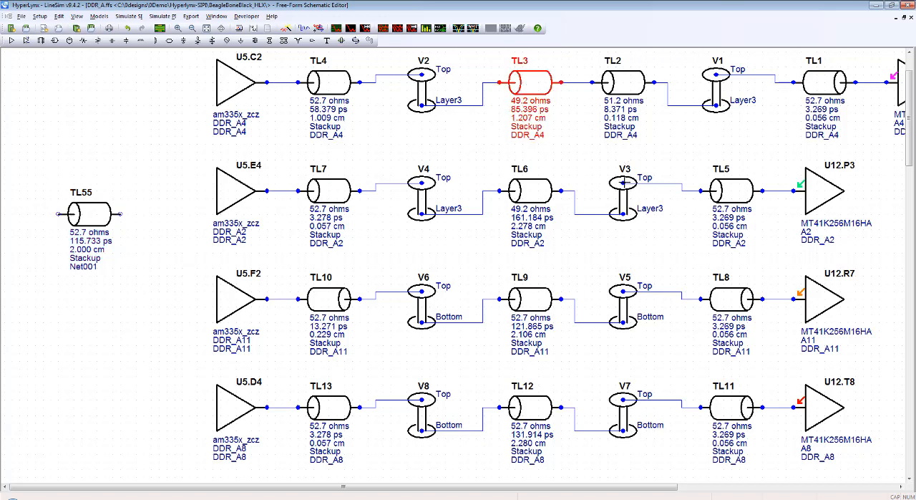
click(143, 146)
key(ctrl+v)
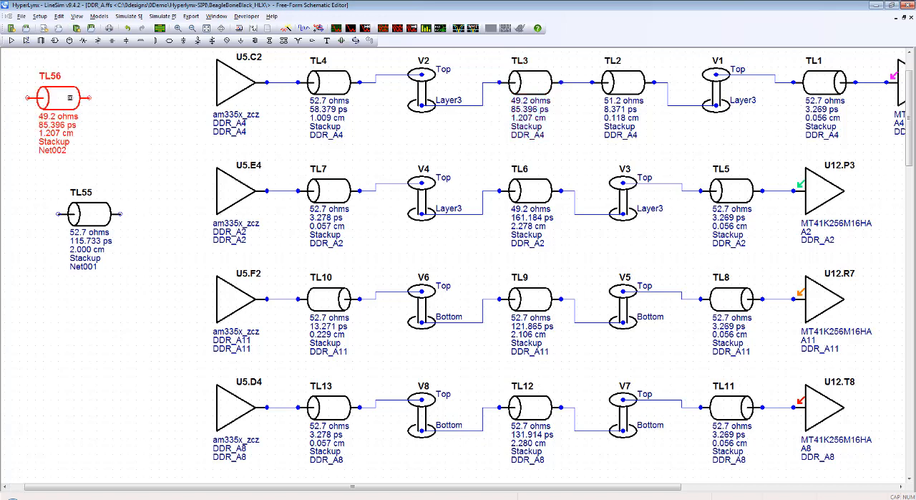
drag(58, 93, 82, 114)
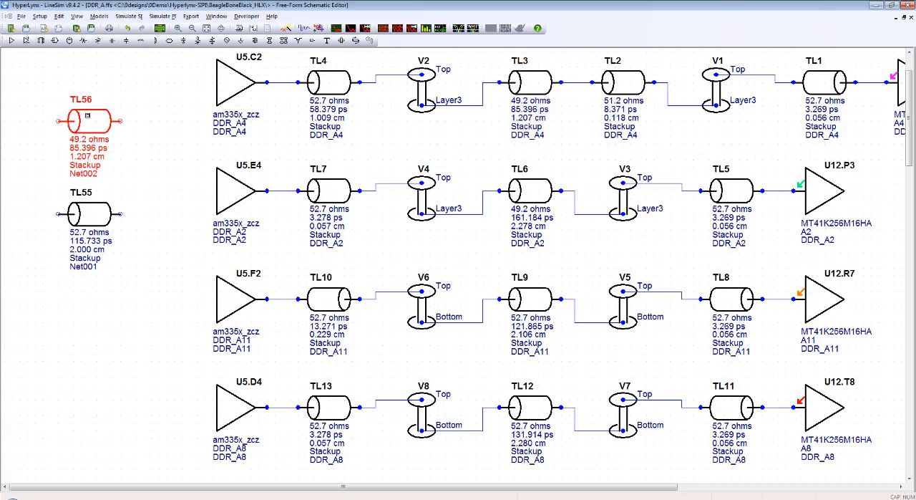
Step: Set the length of the copied Layer3 transmission line TL56 to 2 cm and leave it deselected
double_click(82, 114)
click(402, 65)
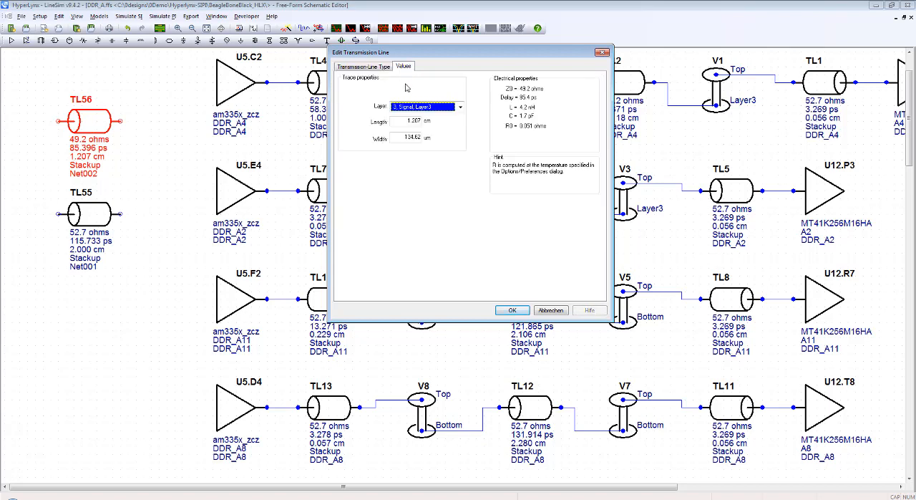
double_click(419, 120)
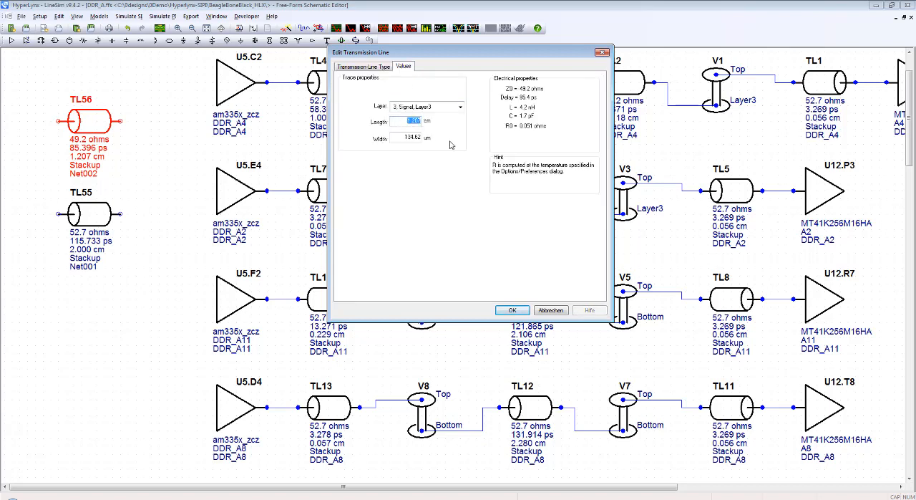
text(2)
key(Tab)
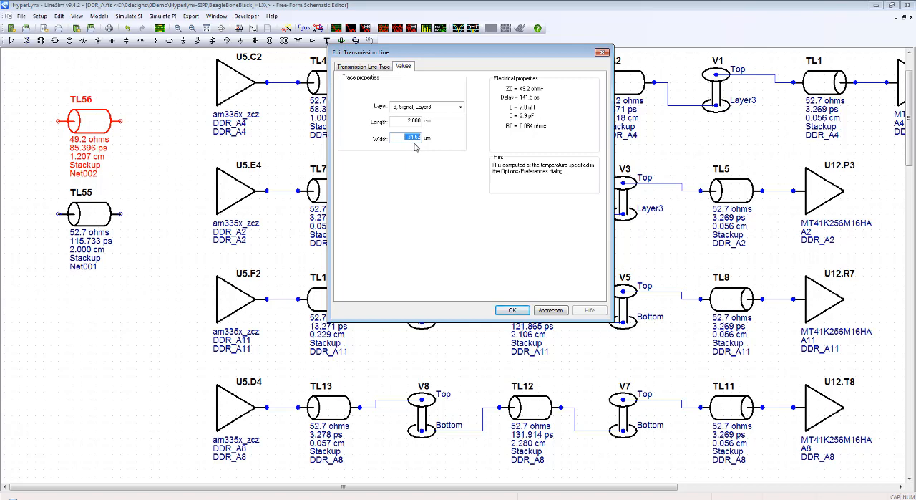
click(510, 312)
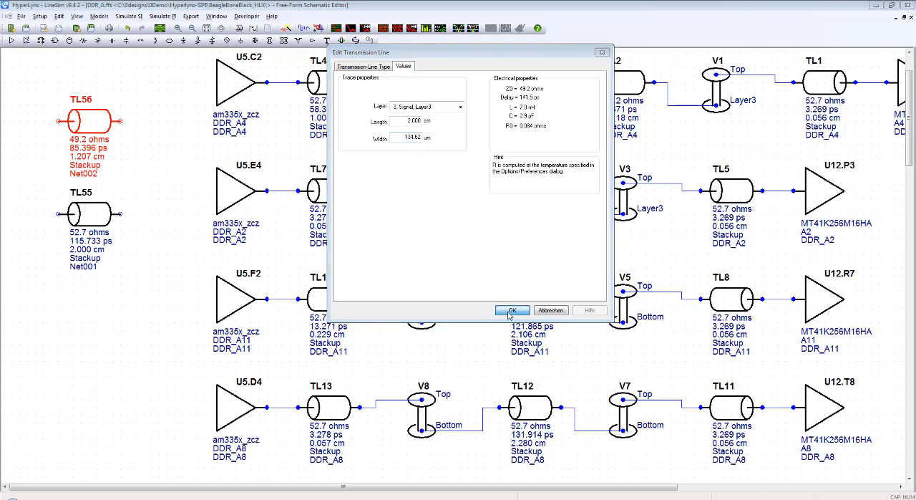
click(134, 289)
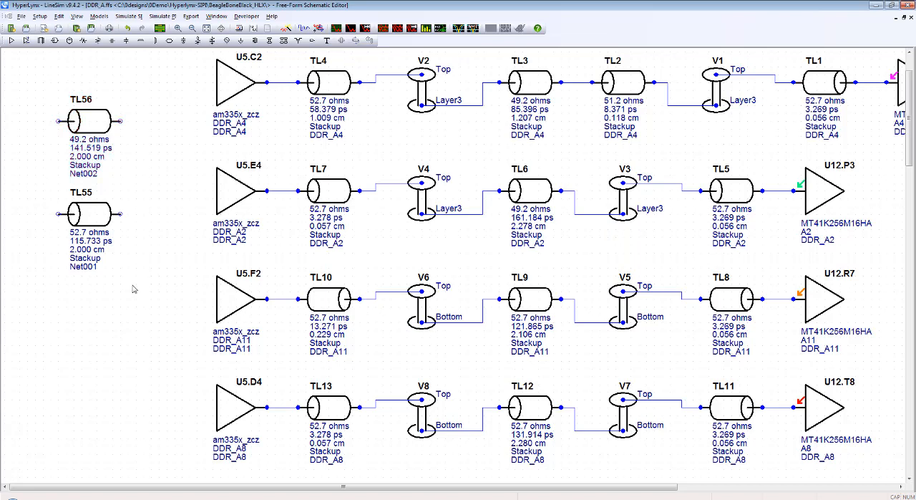
Step: Compare the delays of the equal-length Layer3 and bottom-layer test lines, TL56 and TL55, and leave both deselected
click(96, 122)
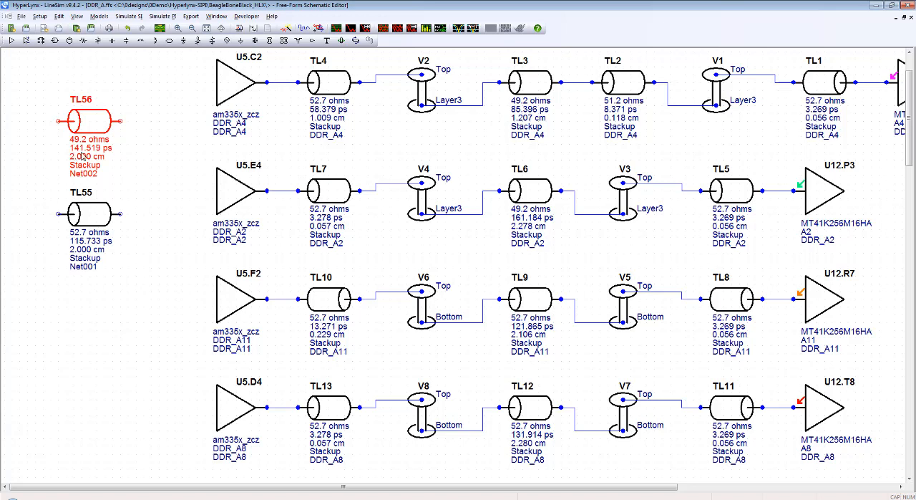
click(141, 181)
click(90, 213)
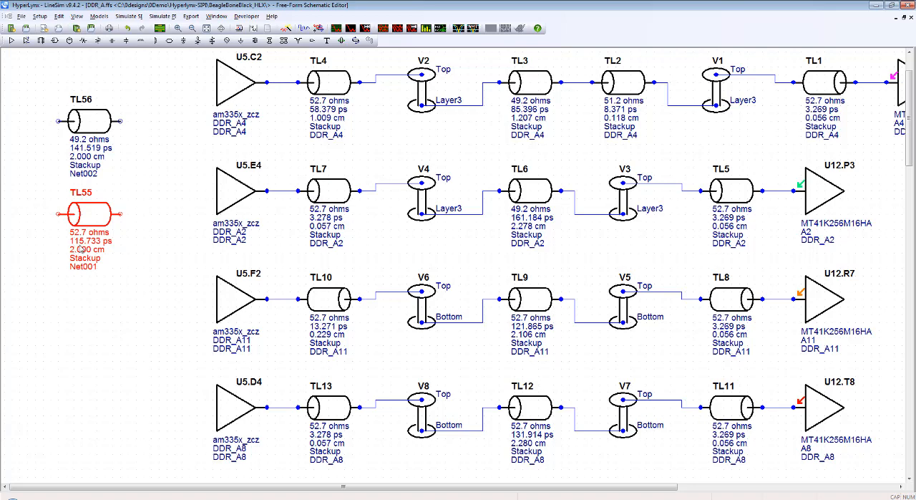
click(136, 297)
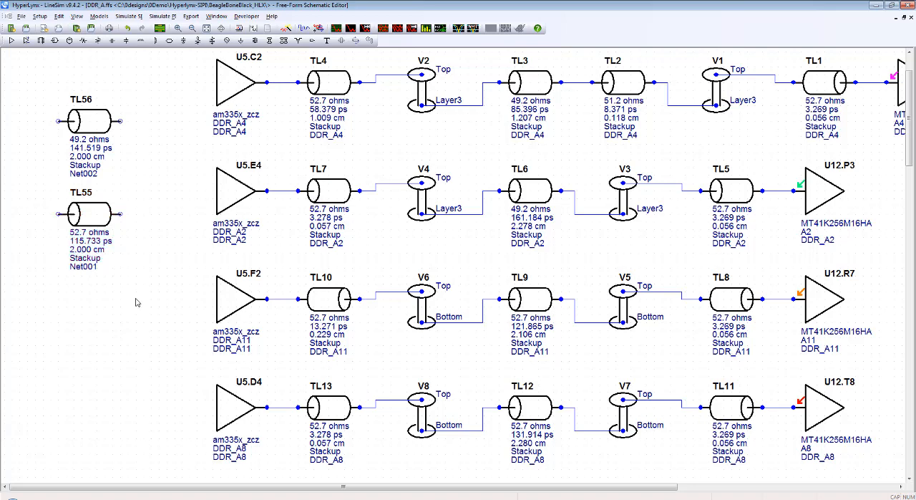
Step: Delete both test transmission lines, TL55 and TL56, from the empty area beside the drivers
scroll(136, 299, down, 2)
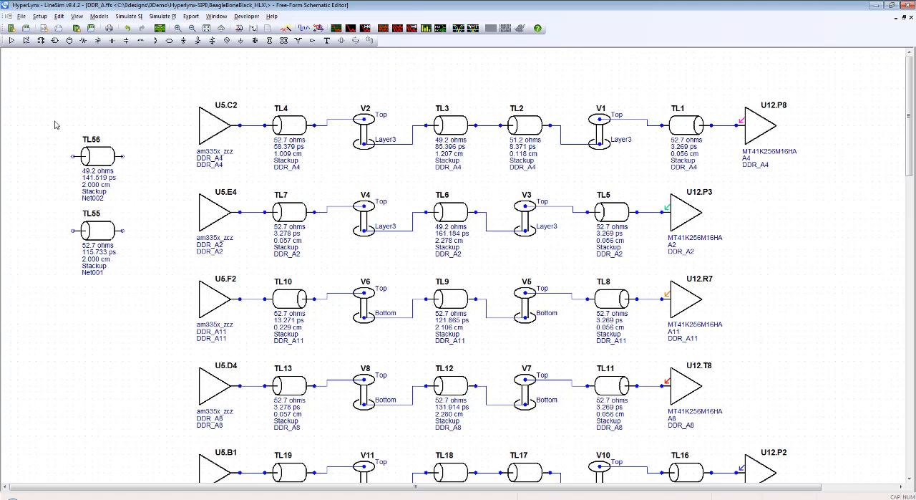
drag(56, 116, 151, 304)
key(Delete)
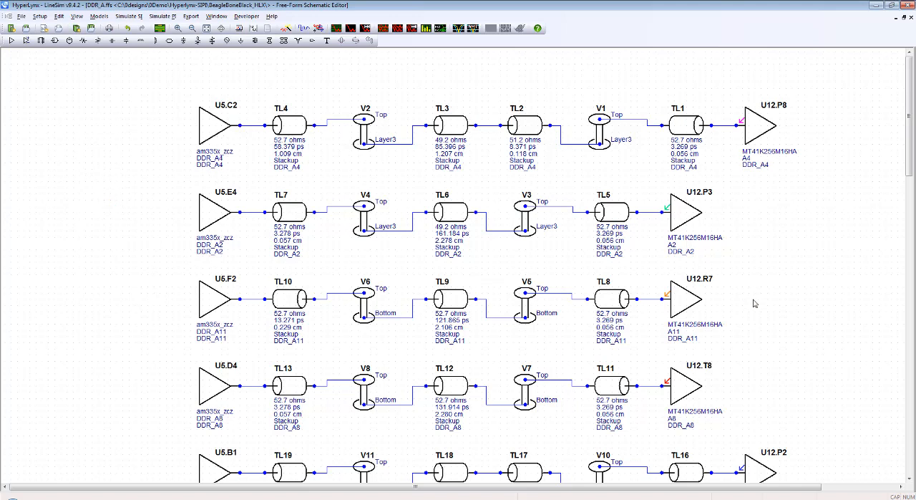
scroll(756, 300, down, 1)
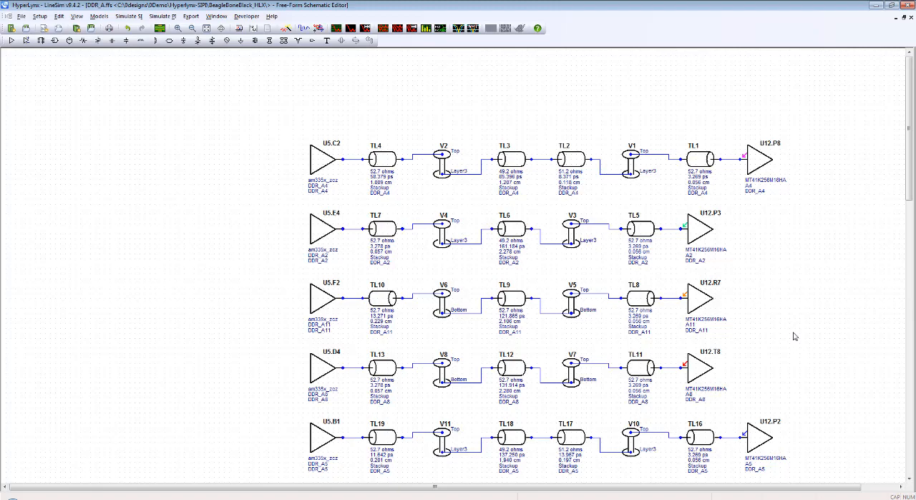
Step: Switch to the DDR3 routing presentation in Adobe Acrobat Reader and show the Conclusion slide on page 4
click(279, 498)
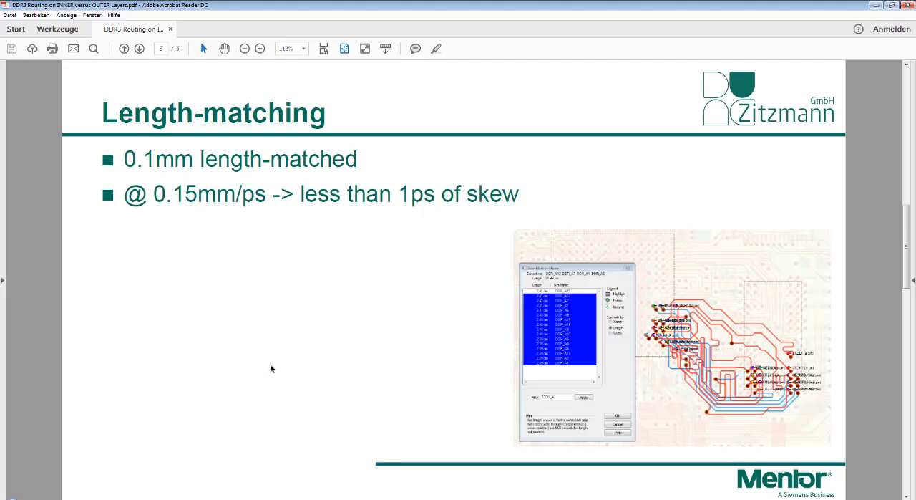
scroll(271, 369, down, 1)
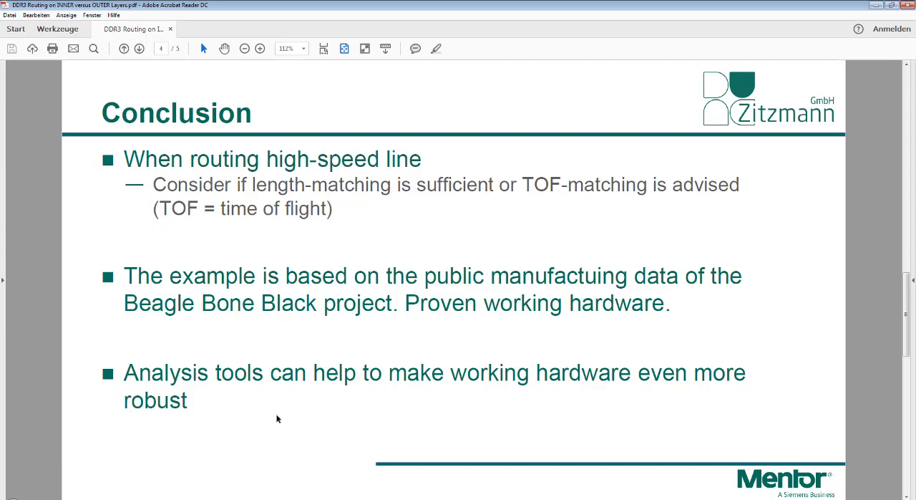